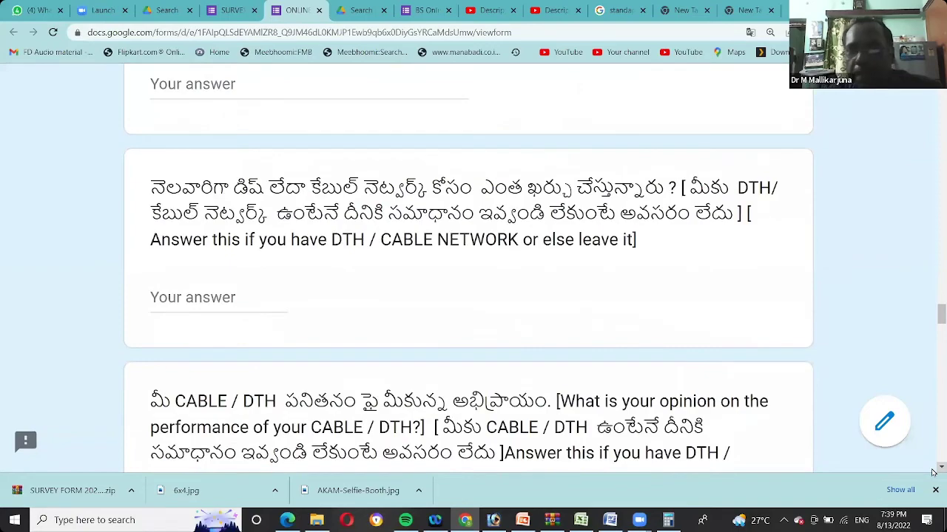
Step: Review the survey form's cable, DTH and OTT questions, and return to the form title at a reduced page zoom
scroll(934, 471, down, 4)
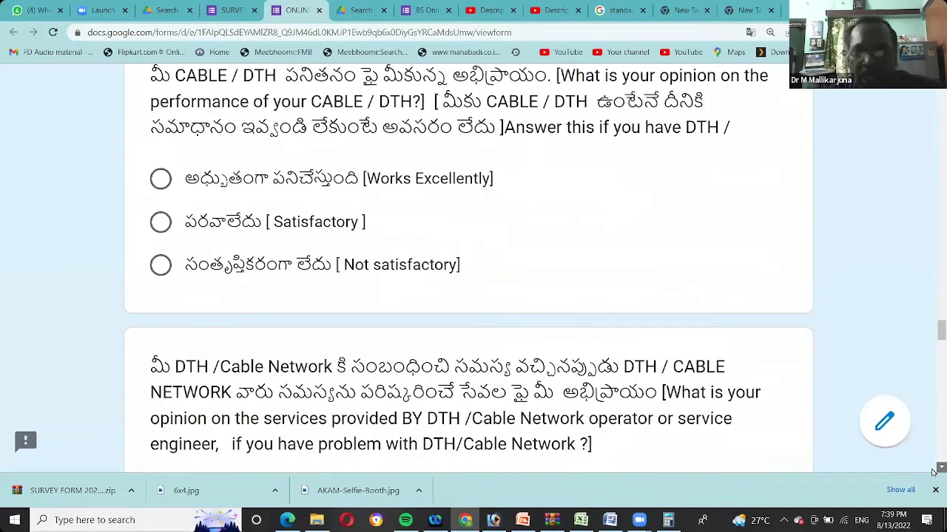
scroll(934, 472, down, 7)
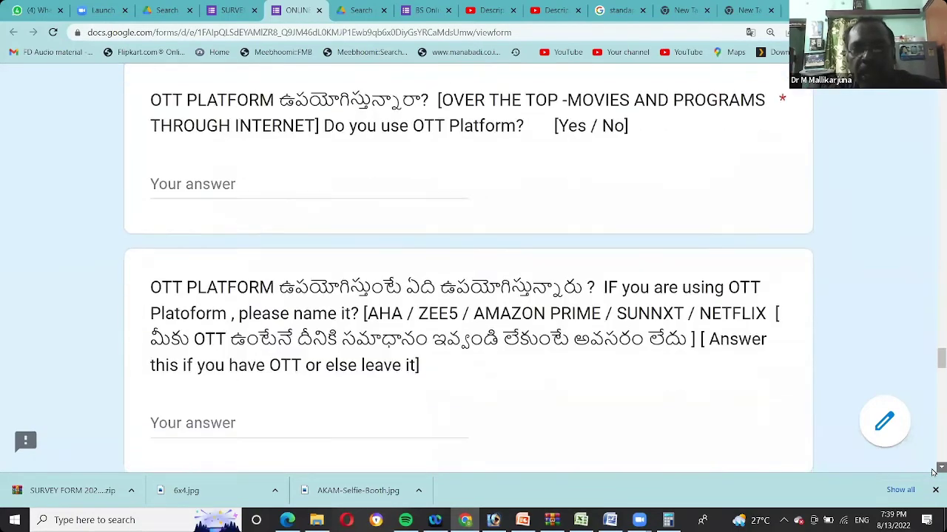
scroll(934, 471, down, 8)
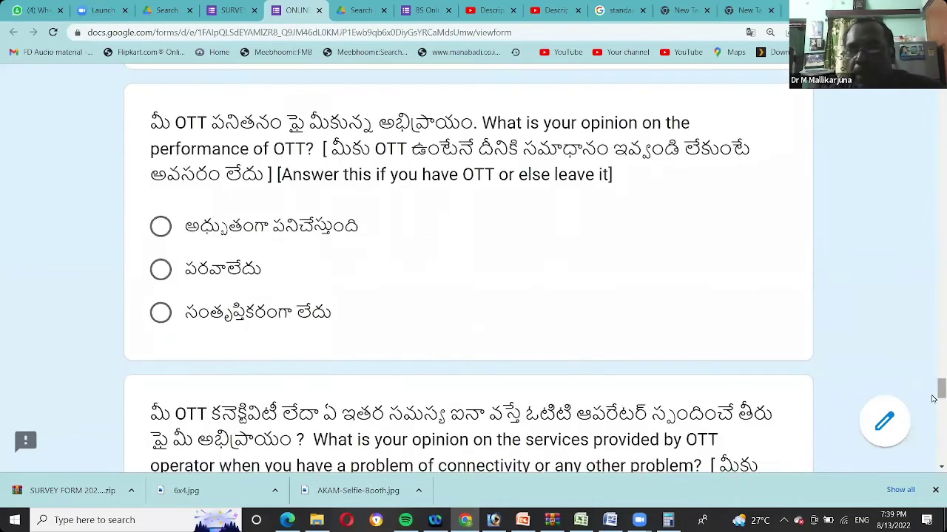
scroll(933, 326, up, 15)
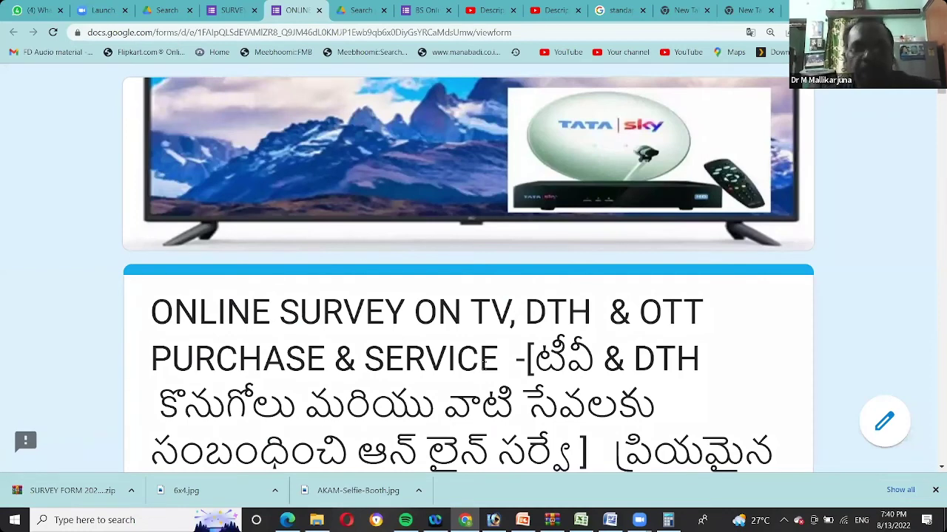
key(ctrl+minus)
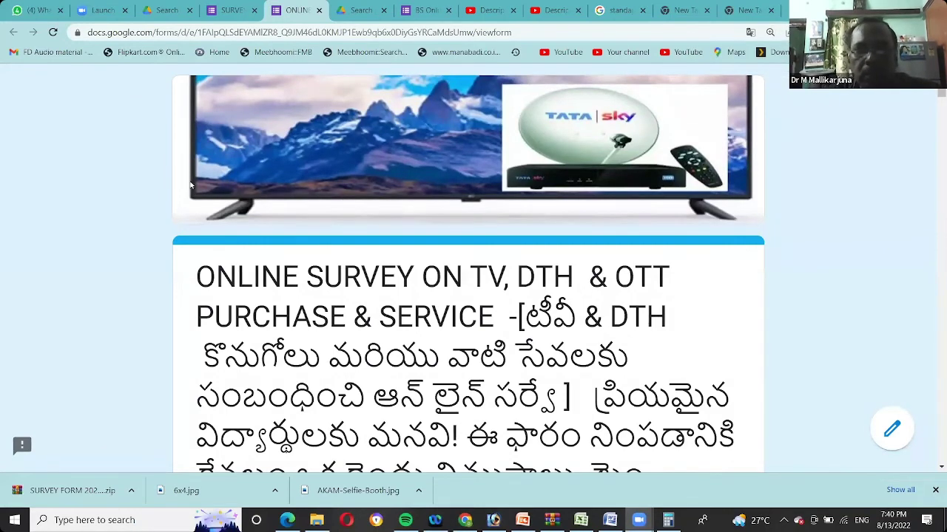
key(ctrl+minus)
key(ctrl+minus)
key(ctrl+minus)
key(ctrl+minus)
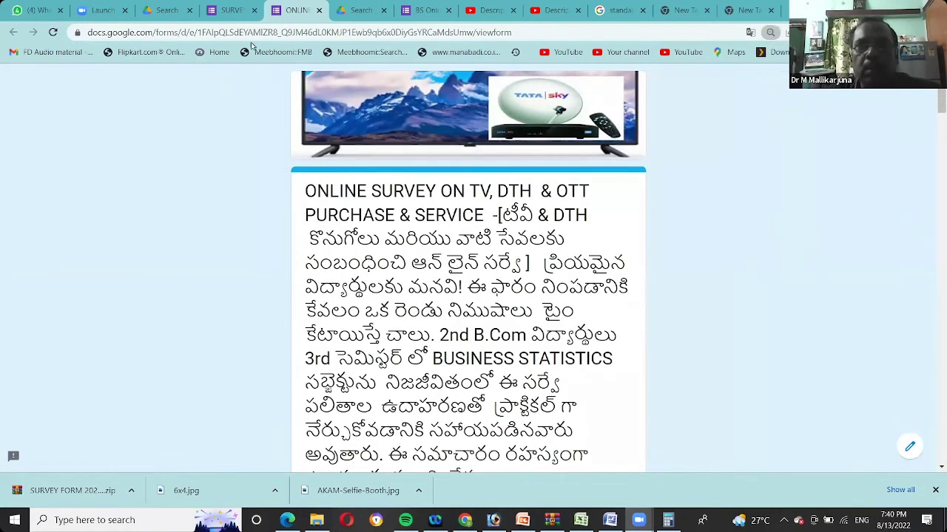
Step: Open the responses of SURVEY FORM 2021-22 in the form editor and download them as a CSV file
click(235, 11)
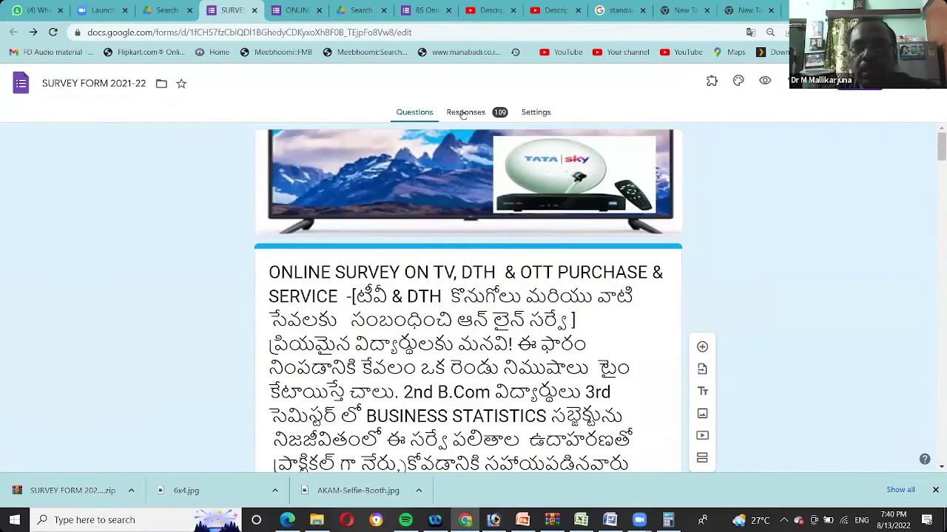
click(463, 114)
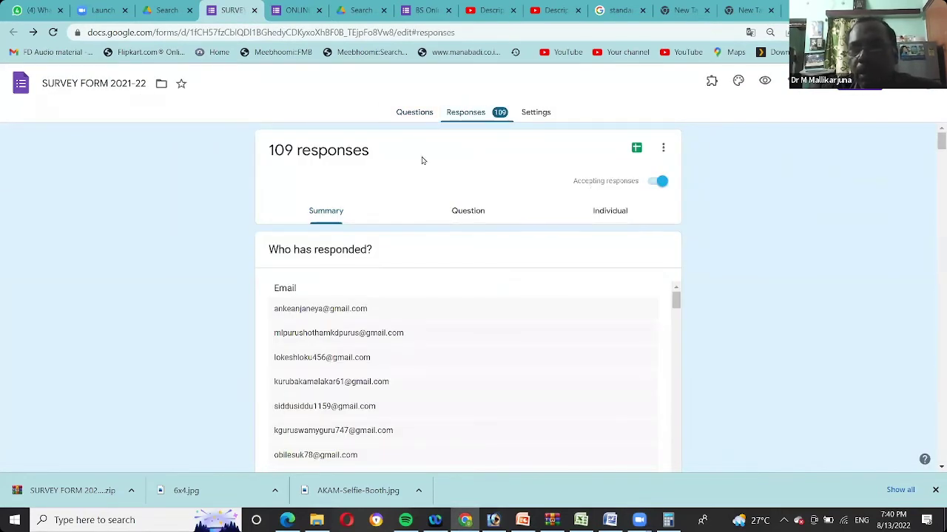
click(663, 148)
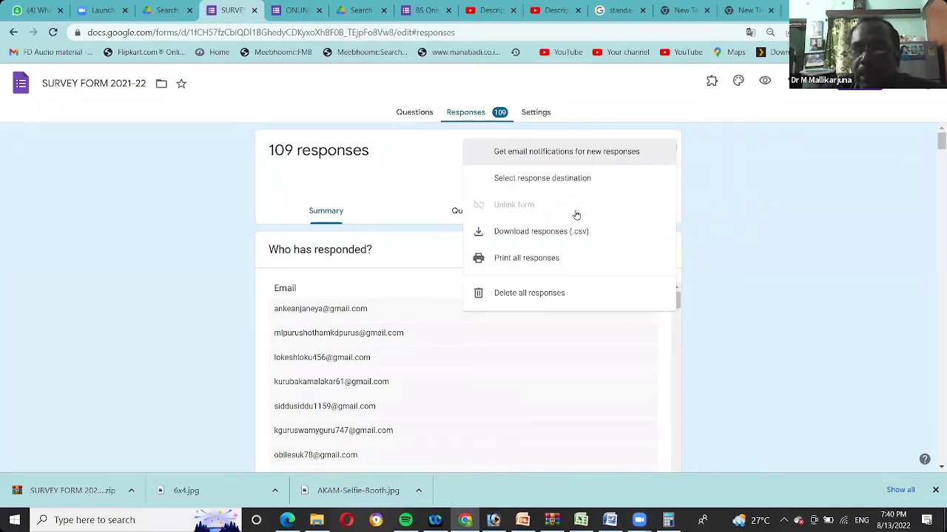
click(550, 236)
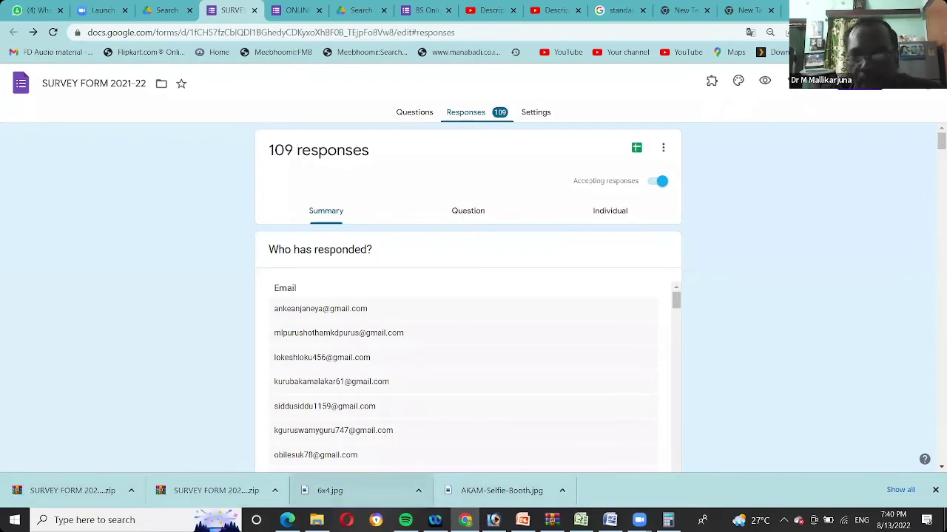
Step: Switch to Excel, display the SURVEY FORM 2021-22 sheet from its header row, and end the pending cell entry
click(581, 520)
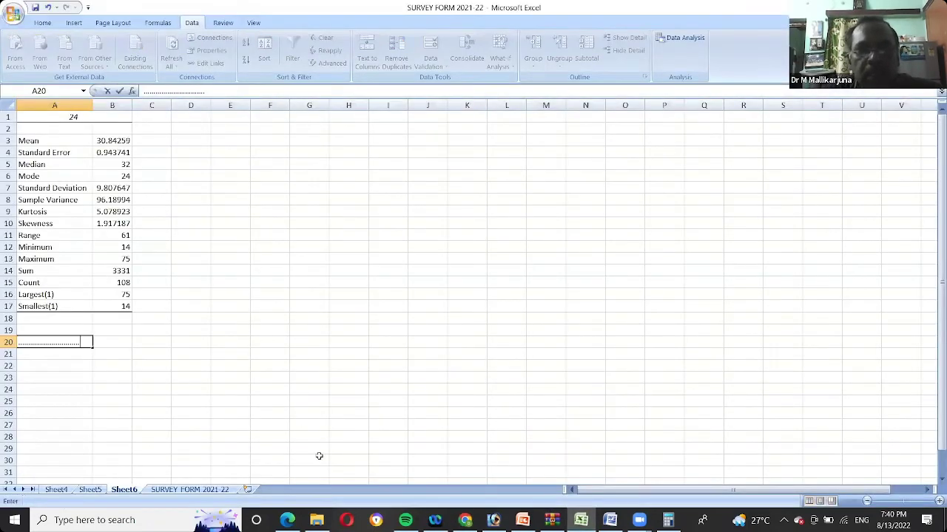
click(187, 488)
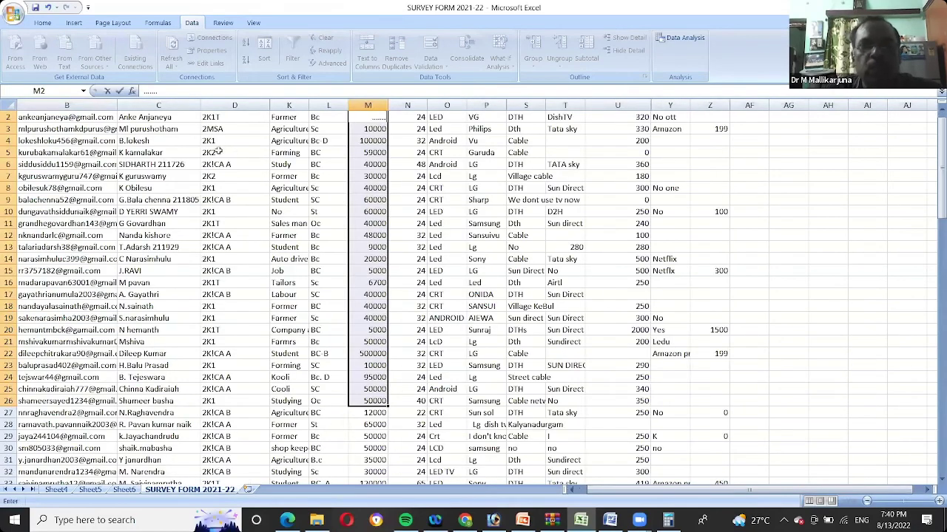
scroll(219, 153, up, 1)
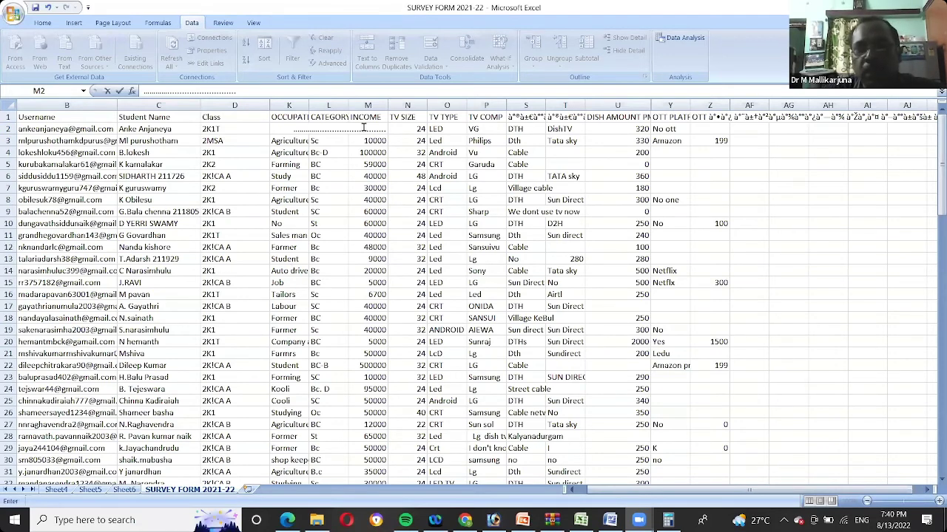
key(Escape)
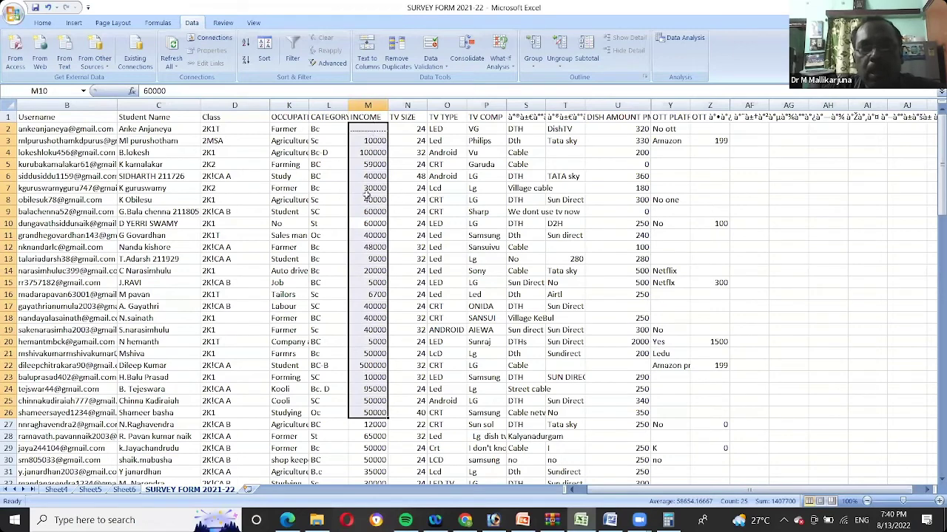
key(Up)
key(Up)
key(Up)
key(Up)
key(Up)
key(Up)
key(Down)
key(Down)
key(Down)
key(Down)
key(Down)
key(Down)
key(Down)
key(Down)
key(Down)
key(Down)
key(Down)
key(Down)
key(Down)
key(Up)
key(Up)
key(Up)
key(Up)
key(Up)
key(Up)
key(Up)
key(Up)
key(Up)
key(Up)
key(Up)
key(Up)
key(Up)
key(Up)
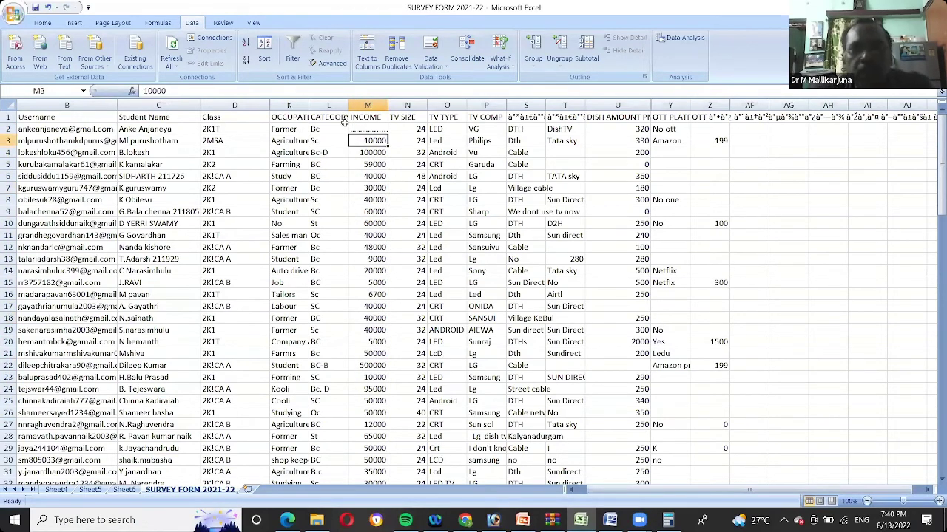
Step: Replace the dots in the first INCOME entry, cell M2, with 50000
click(353, 116)
click(371, 134)
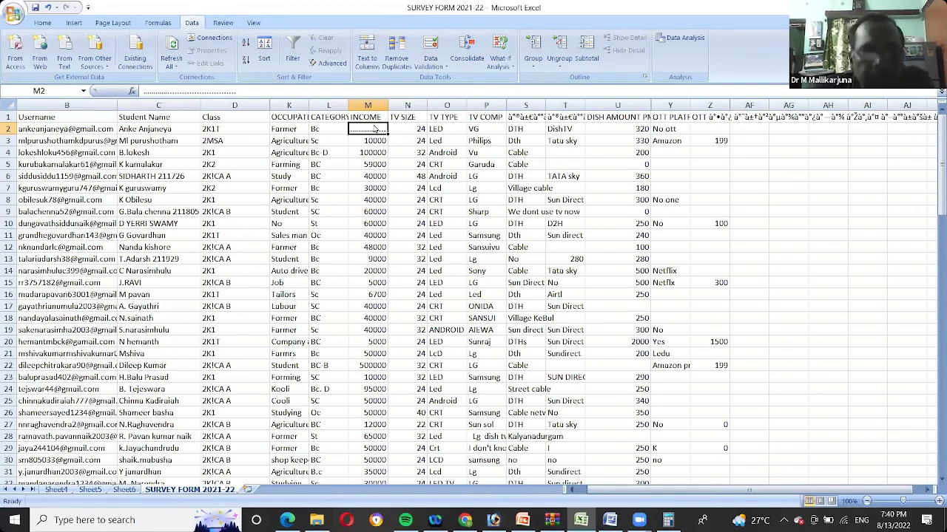
text(5==)
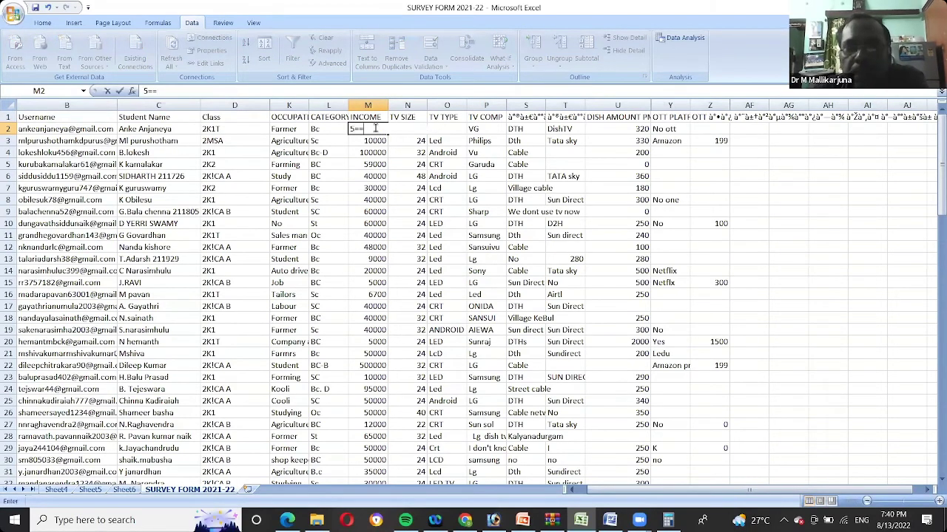
key(BackSpace)
key(BackSpace)
key(BackSpace)
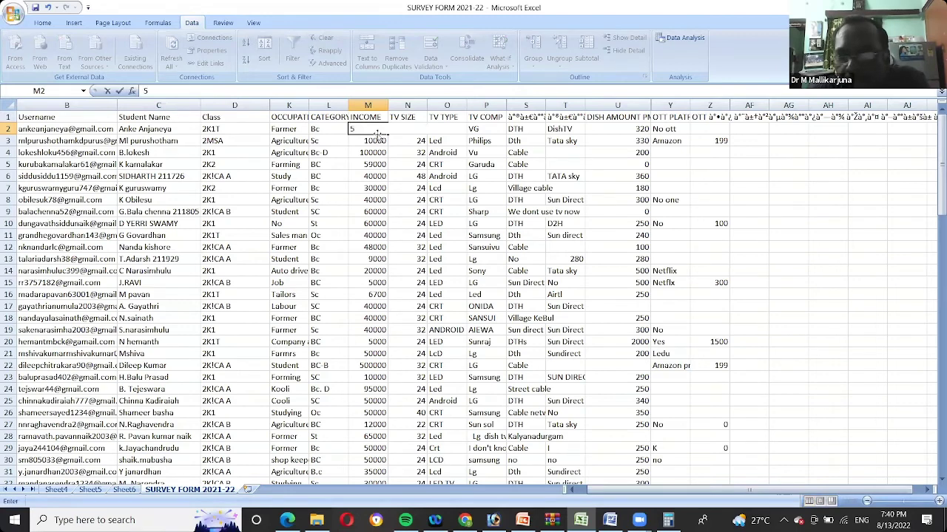
text(50000)
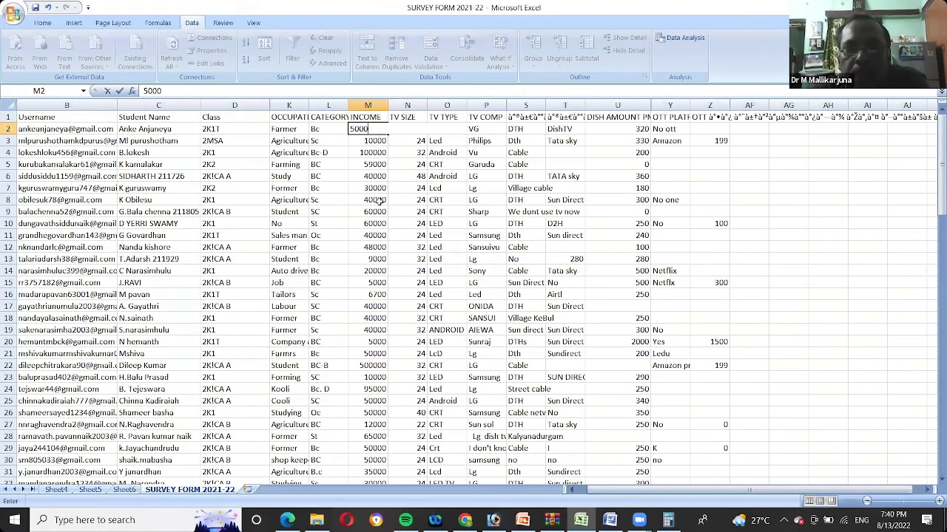
click(378, 199)
click(377, 131)
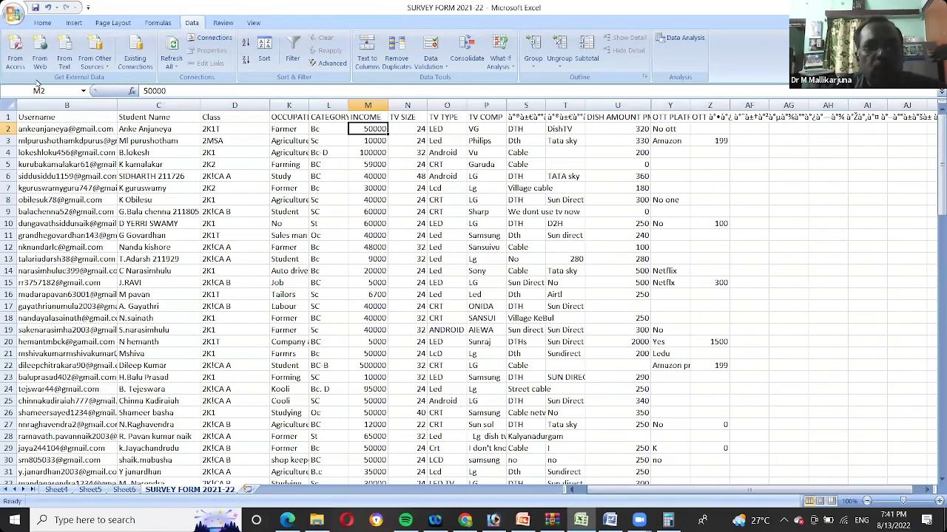
click(159, 249)
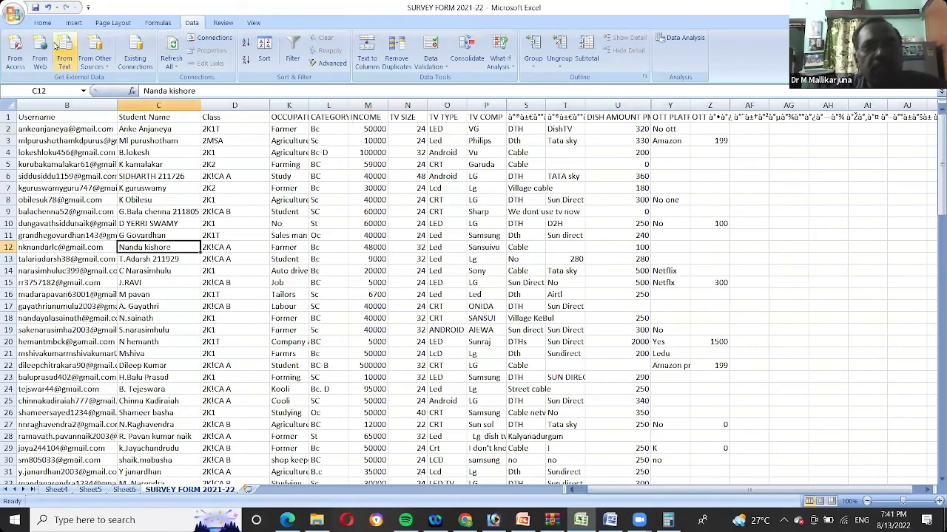
click(12, 14)
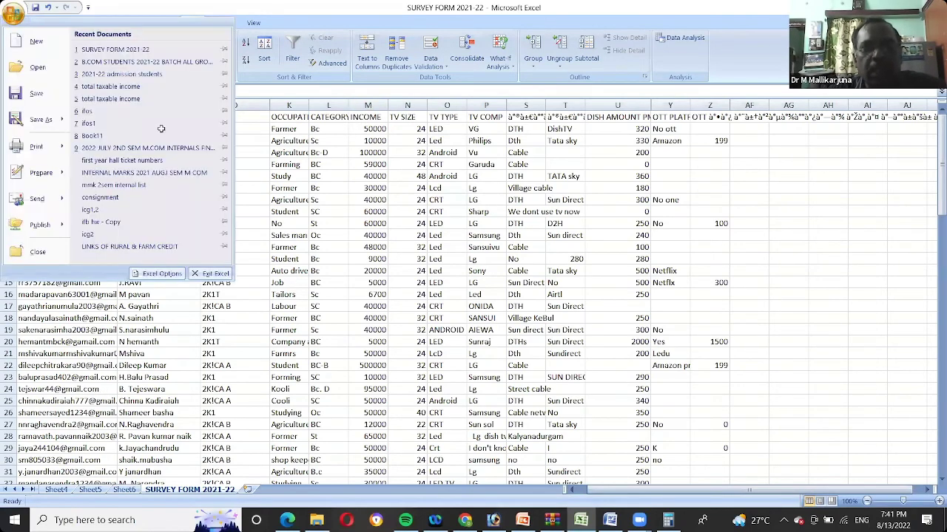
key(Escape)
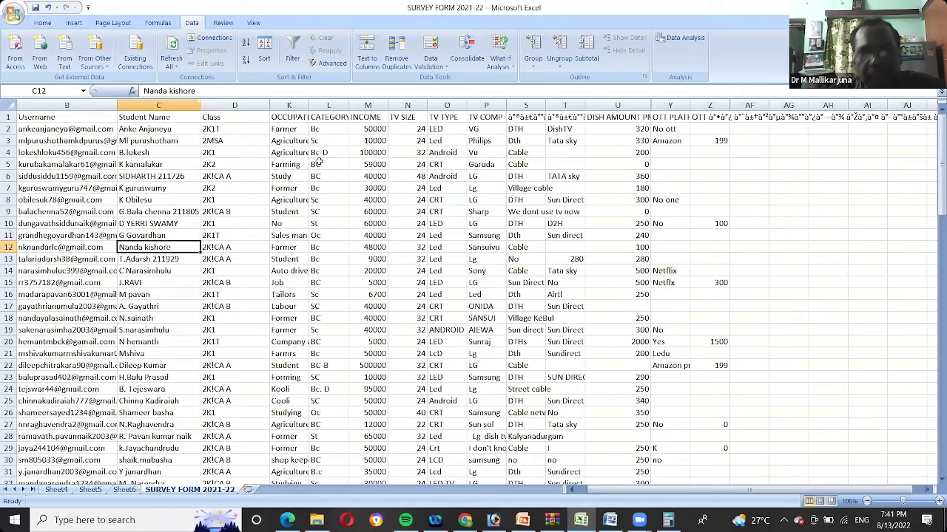
click(368, 128)
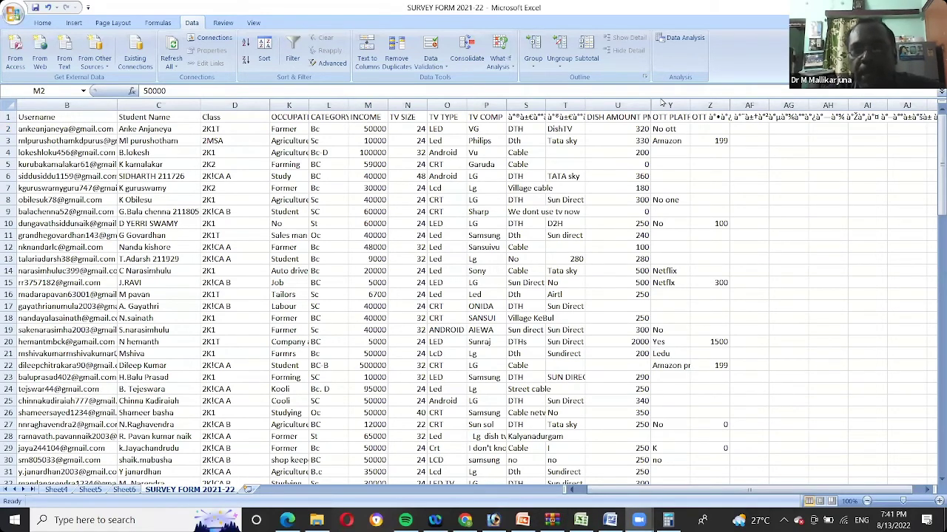
click(370, 128)
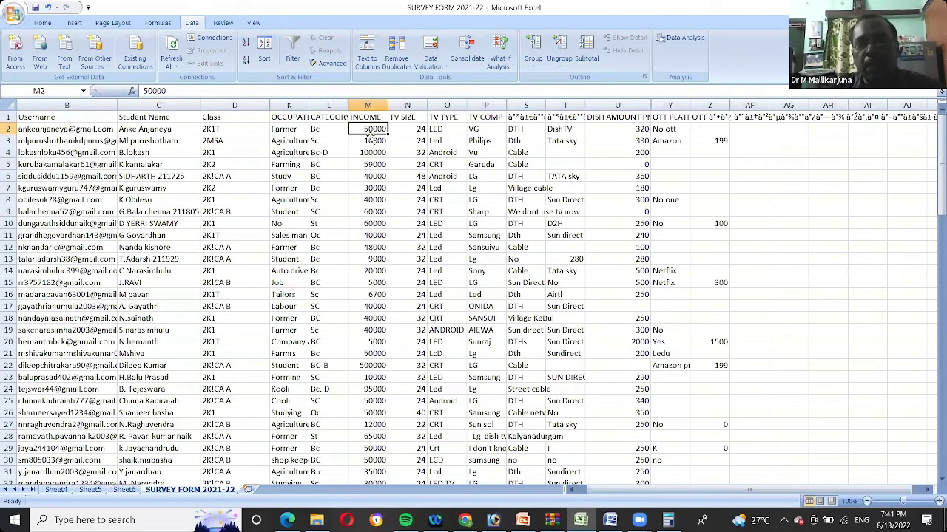
click(373, 137)
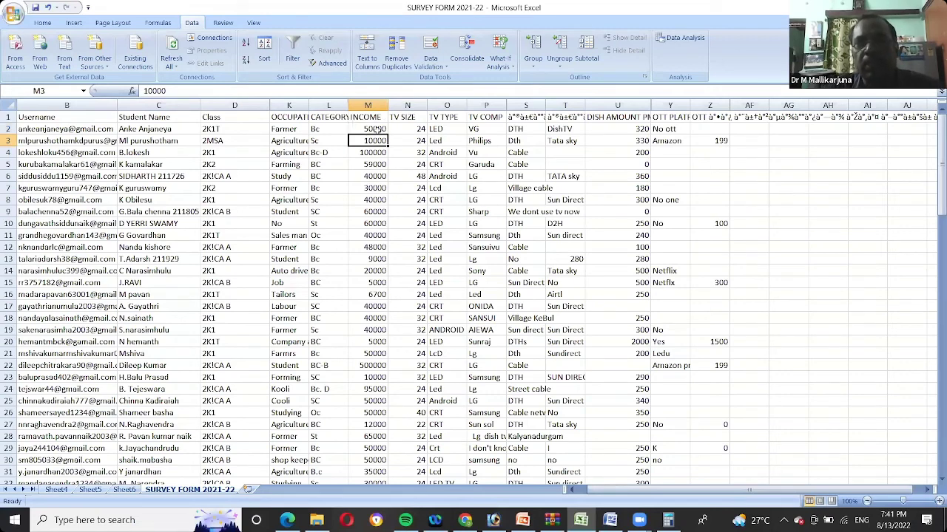
click(375, 129)
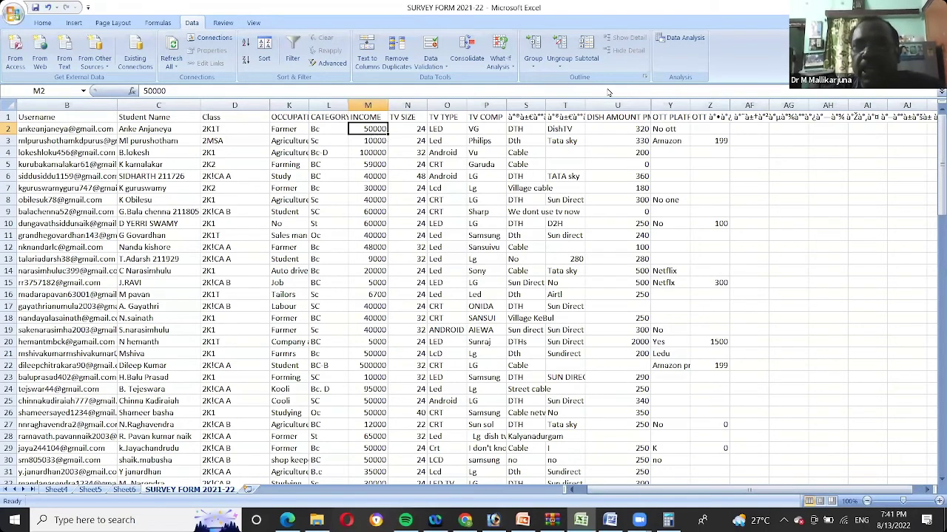
click(375, 152)
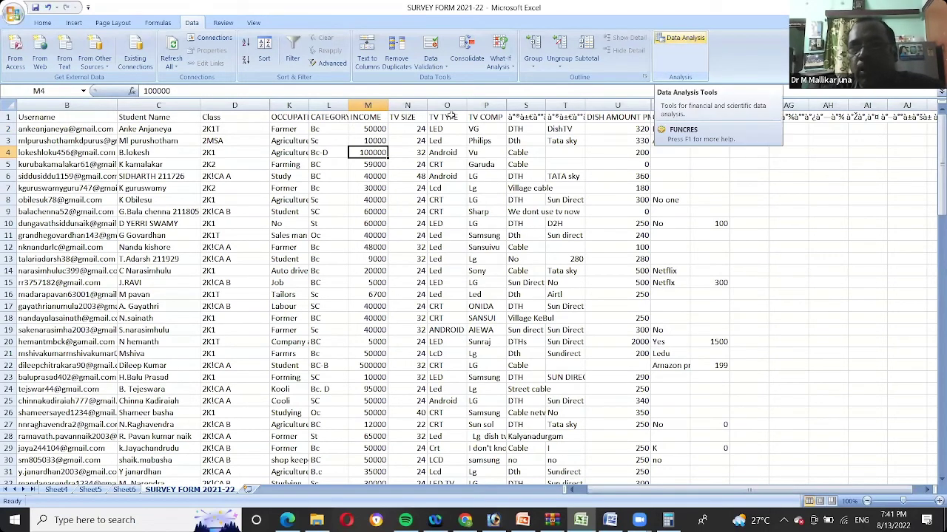
click(384, 130)
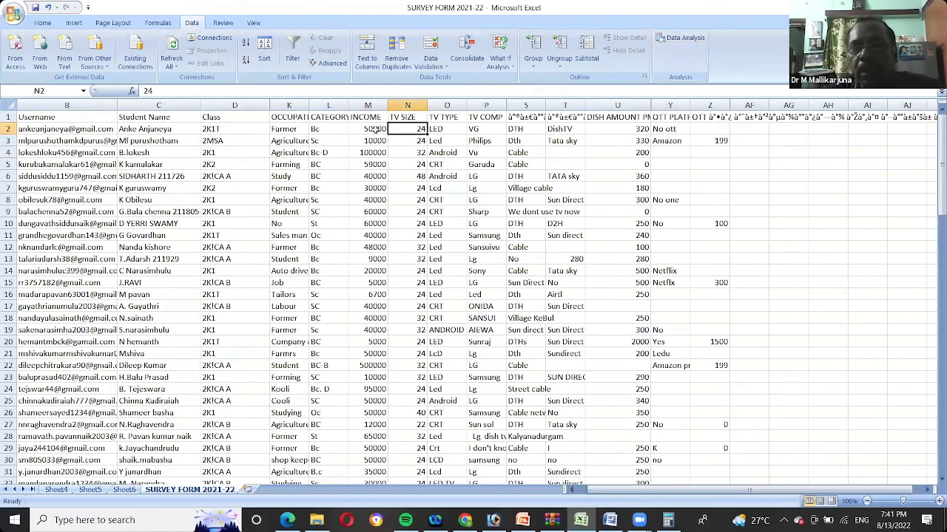
Step: Start the Descriptive Statistics tool from the data analysis tools
click(684, 40)
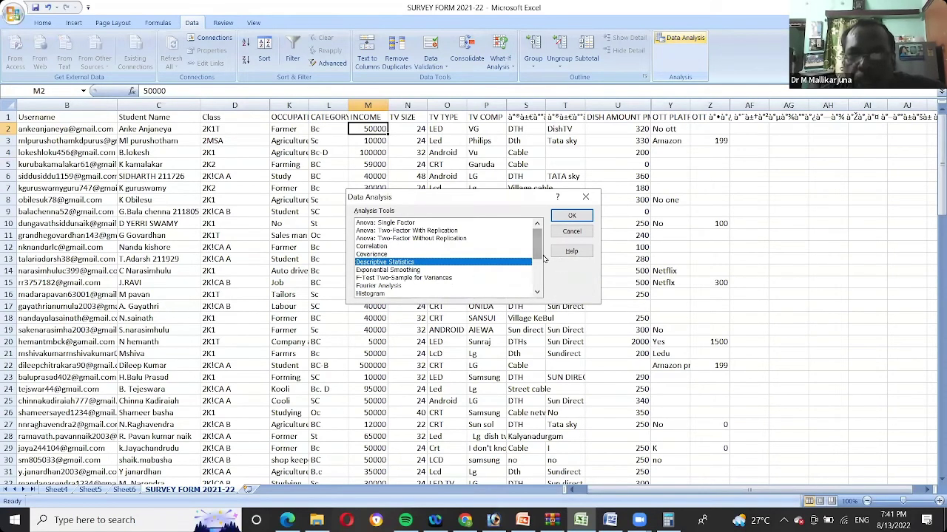
mouse_move(538, 257)
mouse_down()
mouse_move(537, 282)
mouse_move(538, 250)
mouse_up()
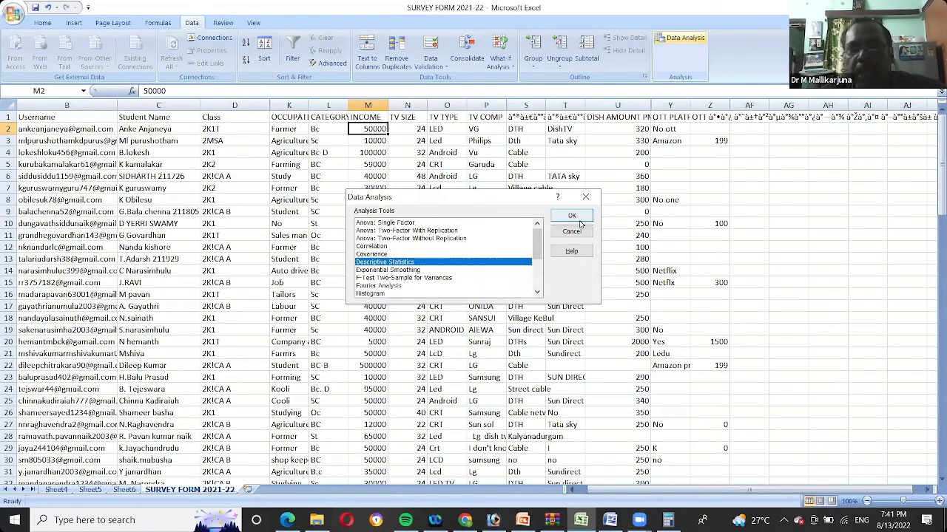
click(572, 216)
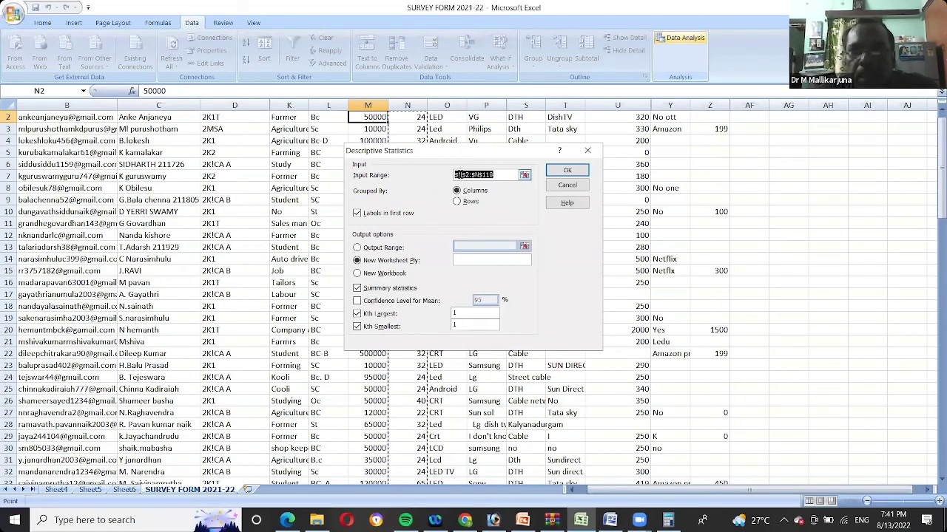
Step: Replace the Descriptive Statistics input range with the INCOME entries in cells M2 to M110
click(459, 175)
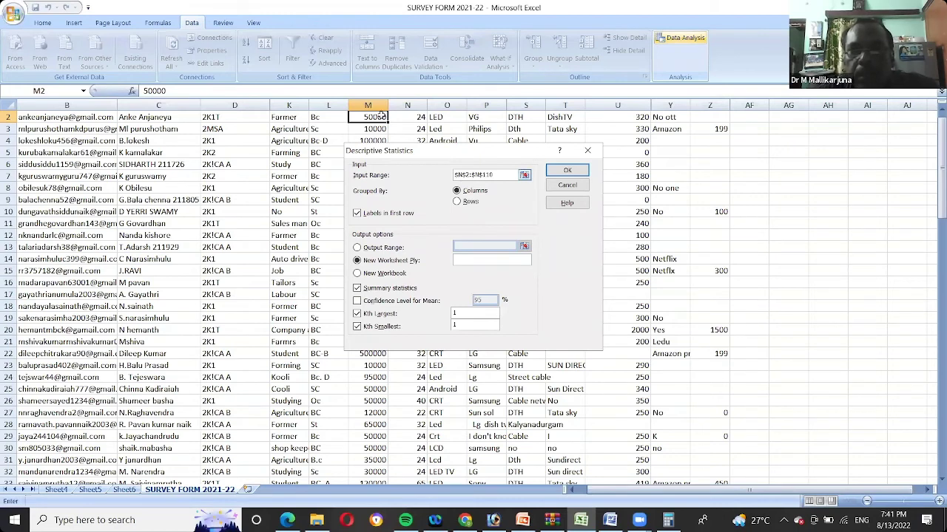
click(380, 115)
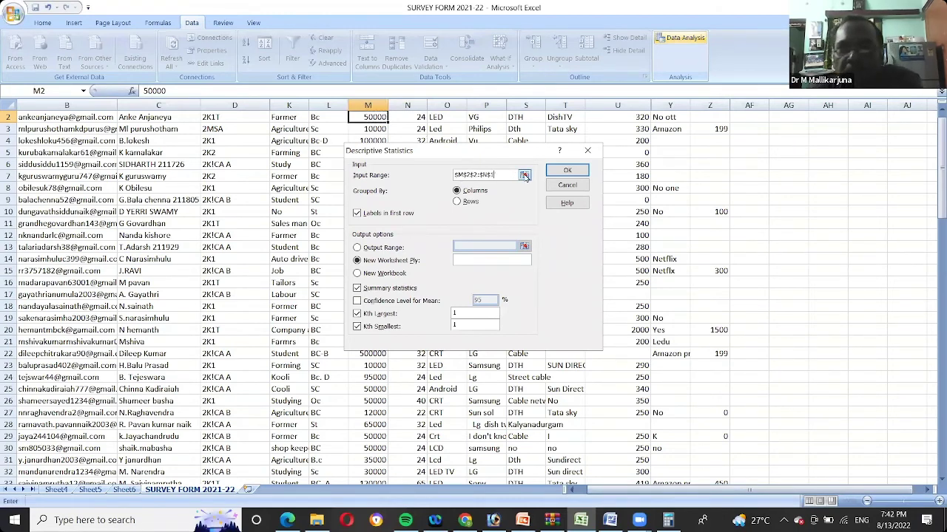
key(BackSpace)
key(BackSpace)
key(BackSpace)
key(BackSpace)
key(BackSpace)
key(BackSpace)
key(BackSpace)
key(BackSpace)
key(BackSpace)
key(BackSpace)
key(BackSpace)
key(BackSpace)
key(BackSpace)
click(383, 129)
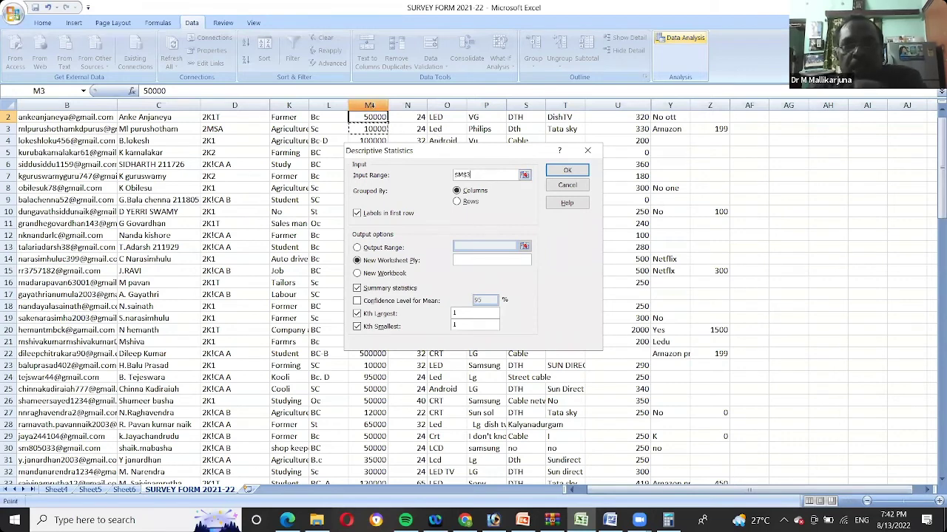
click(375, 117)
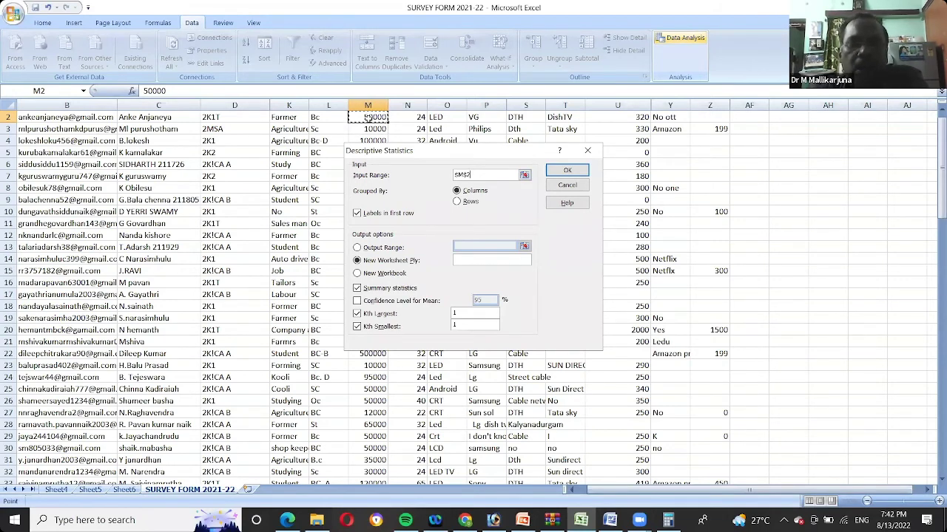
click(476, 175)
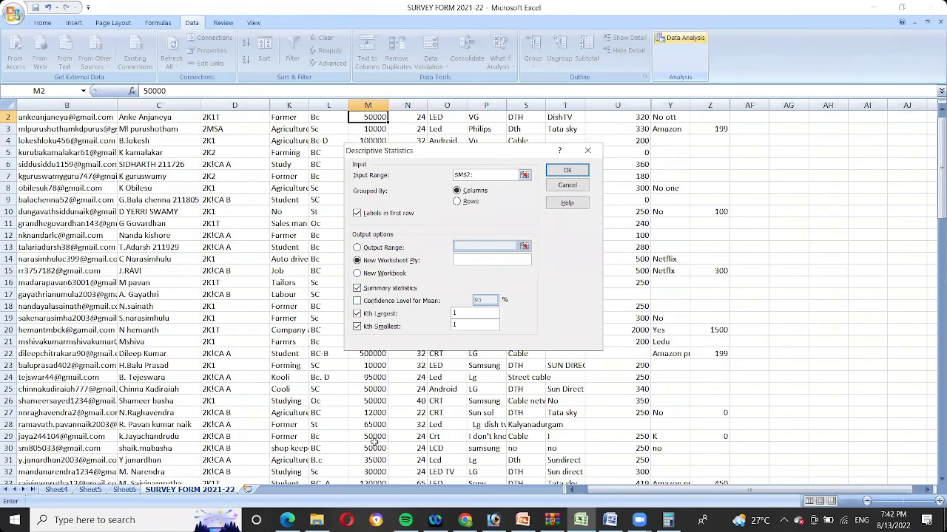
drag(359, 122, 370, 413)
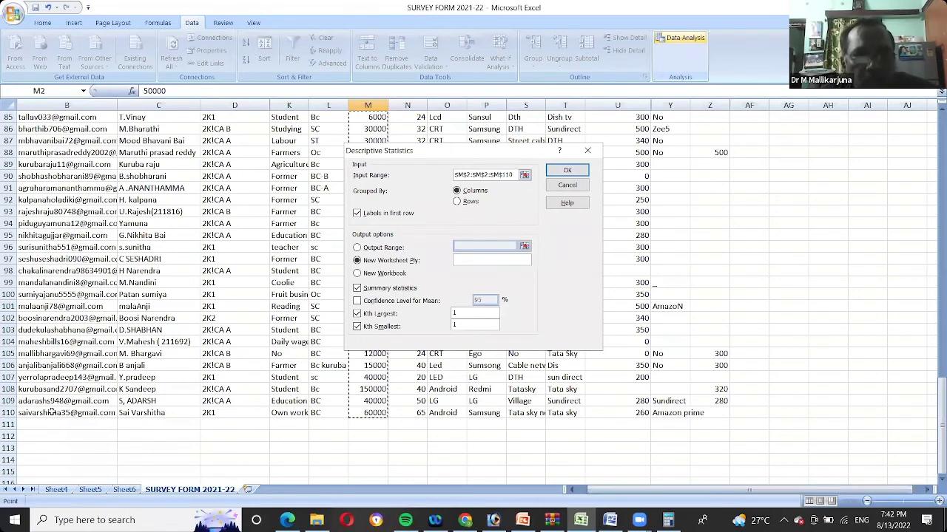
Step: Keep Summary statistics enabled and run the Descriptive Statistics analysis with its output on a new worksheet
scroll(288, 270, up, 5)
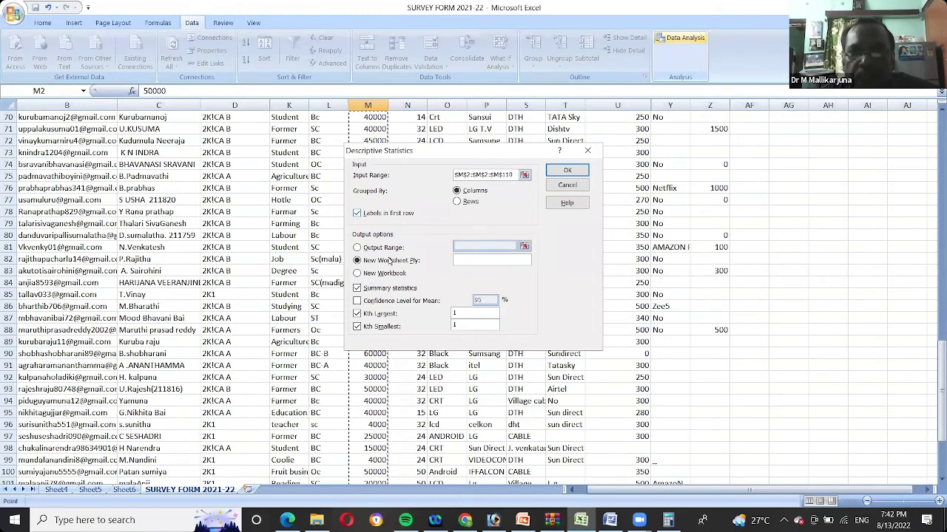
click(357, 289)
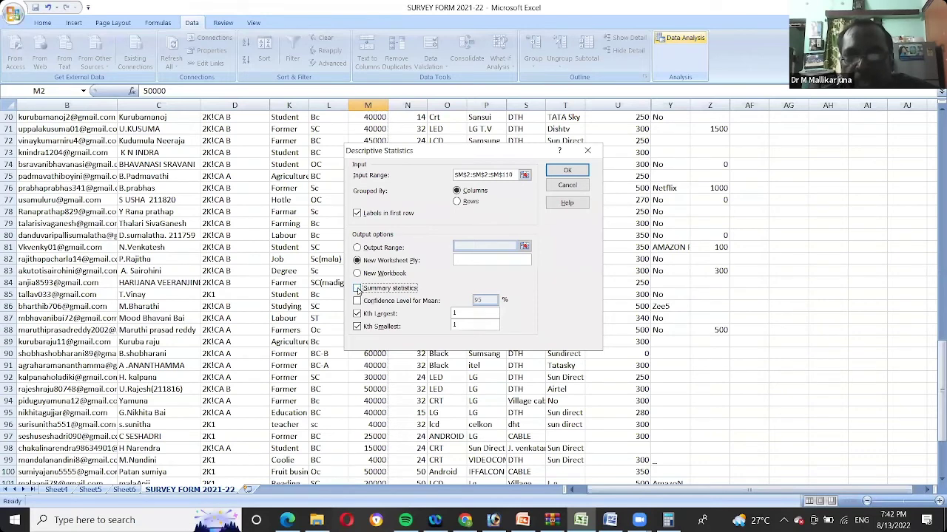
click(358, 289)
click(566, 174)
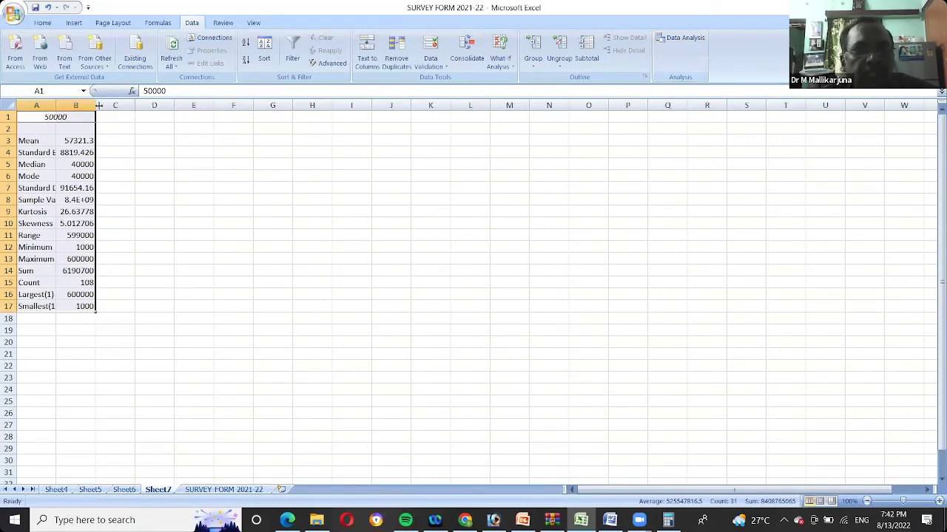
Step: Widen column B of the statistics output to show its full values, and widen label column A
drag(95, 105, 156, 113)
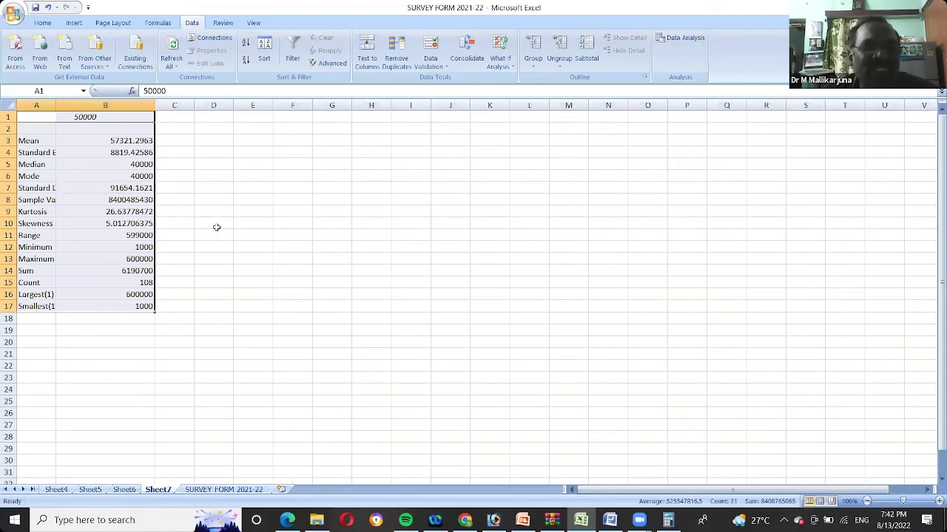
click(209, 262)
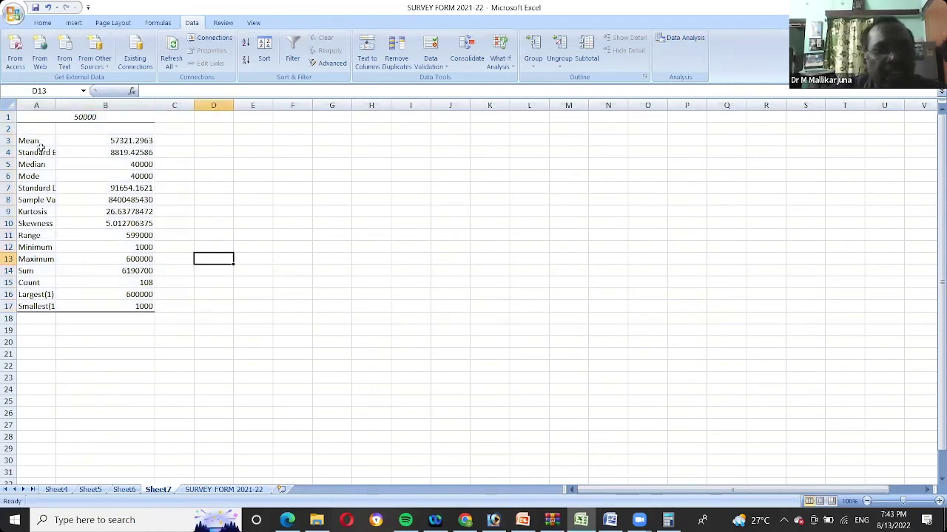
click(24, 142)
click(110, 141)
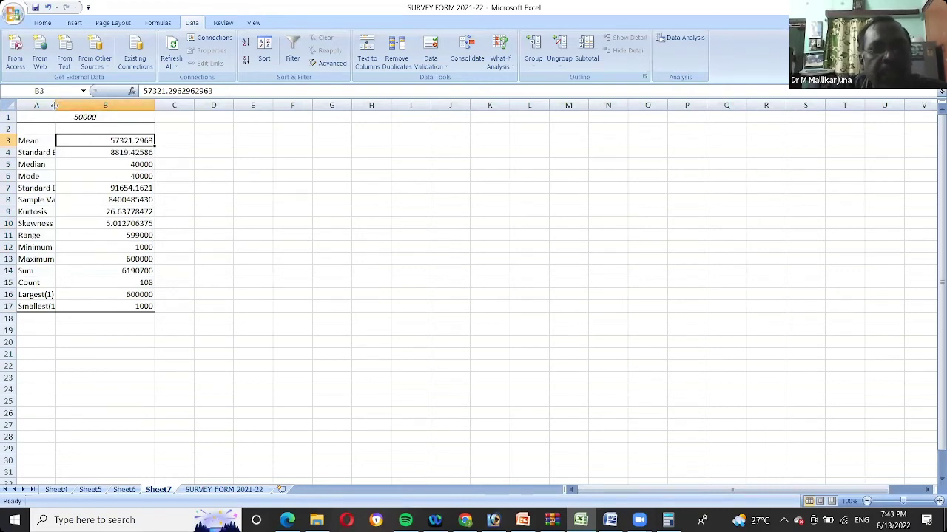
drag(55, 105, 79, 106)
Step: Check the standard error, median and mode rows, and widen column A until the Standard Deviation label fits
click(53, 154)
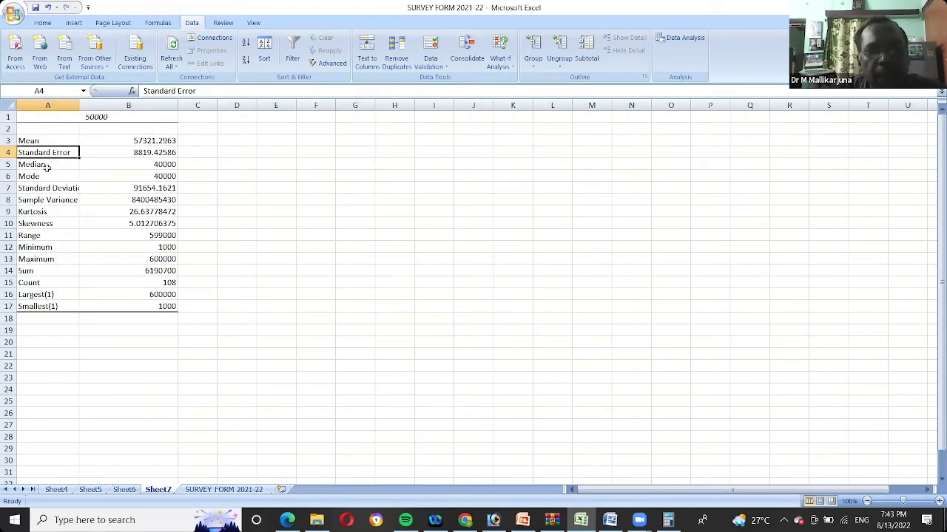
click(47, 167)
click(171, 163)
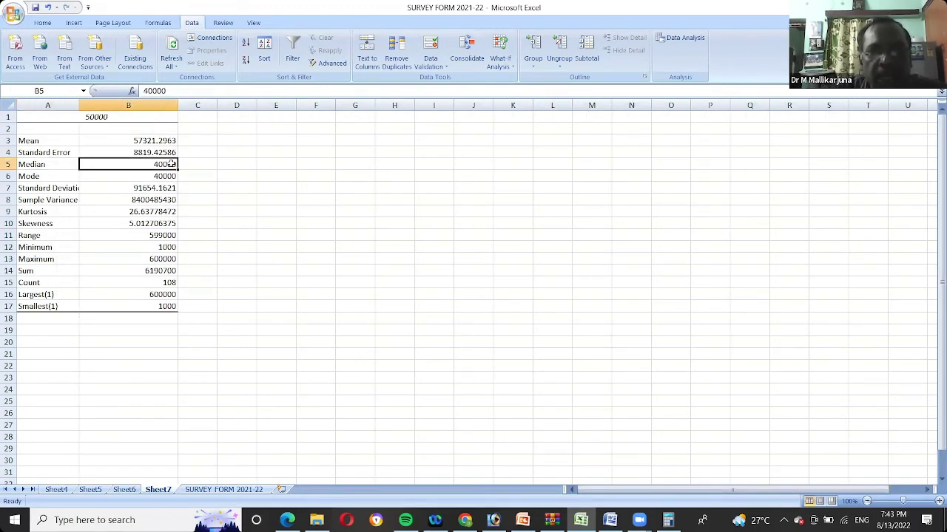
click(47, 178)
click(160, 178)
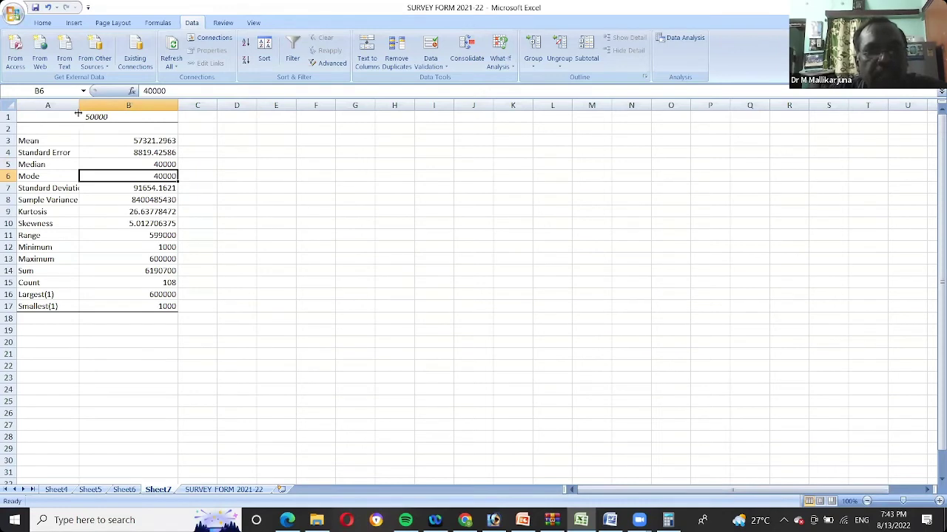
drag(78, 113, 102, 103)
Step: Examine the standard deviation, sample variance, kurtosis, skewness, range, minimum, maximum, sum, count, largest and smallest results
click(170, 186)
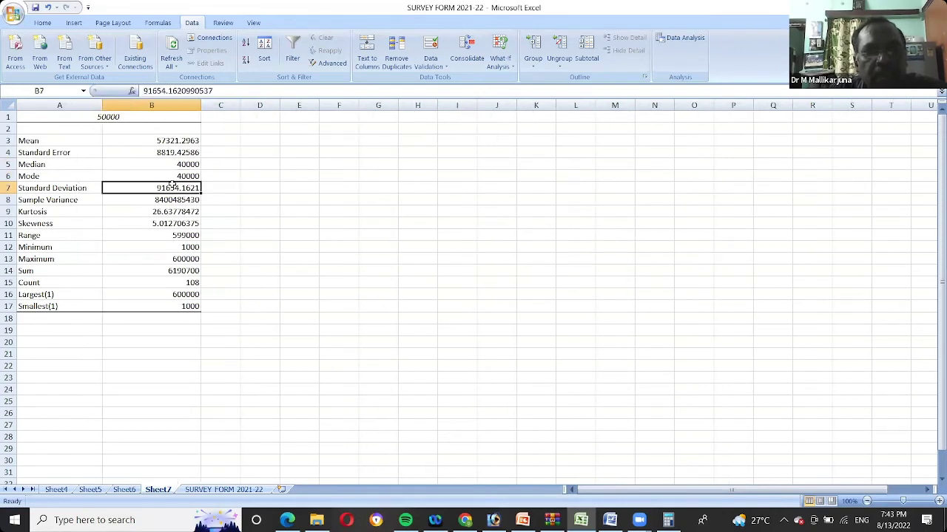
click(59, 202)
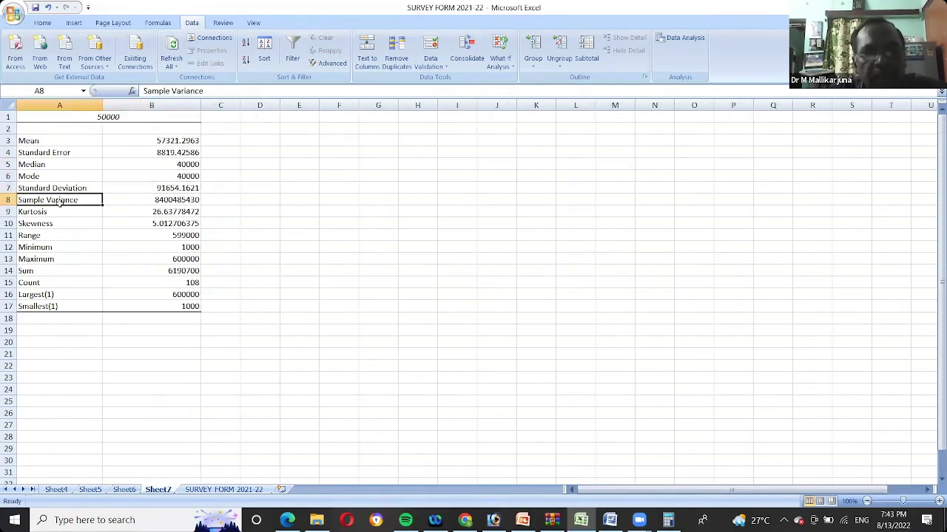
click(173, 212)
click(153, 223)
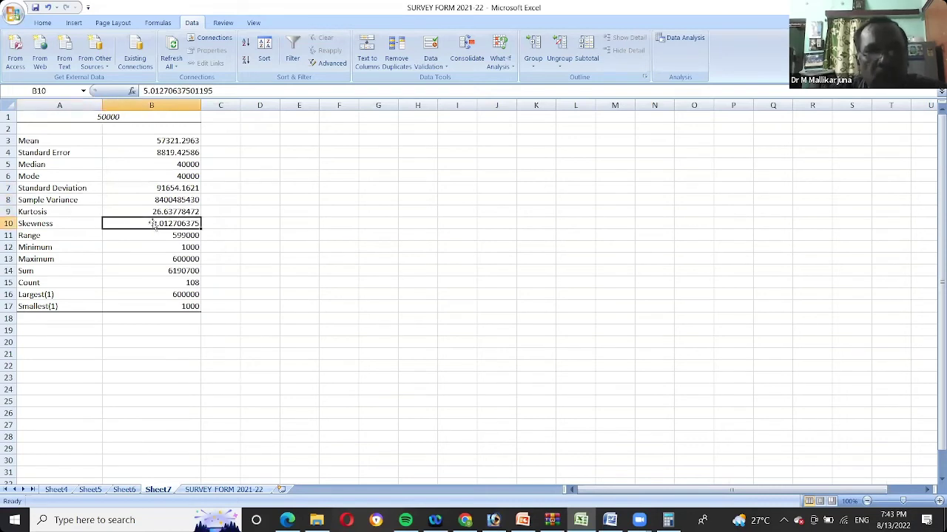
click(42, 242)
click(191, 237)
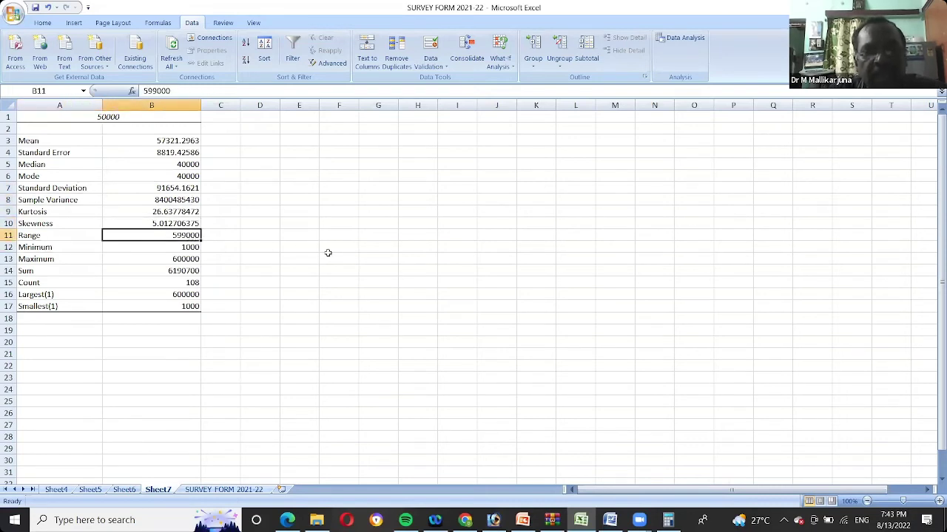
click(182, 248)
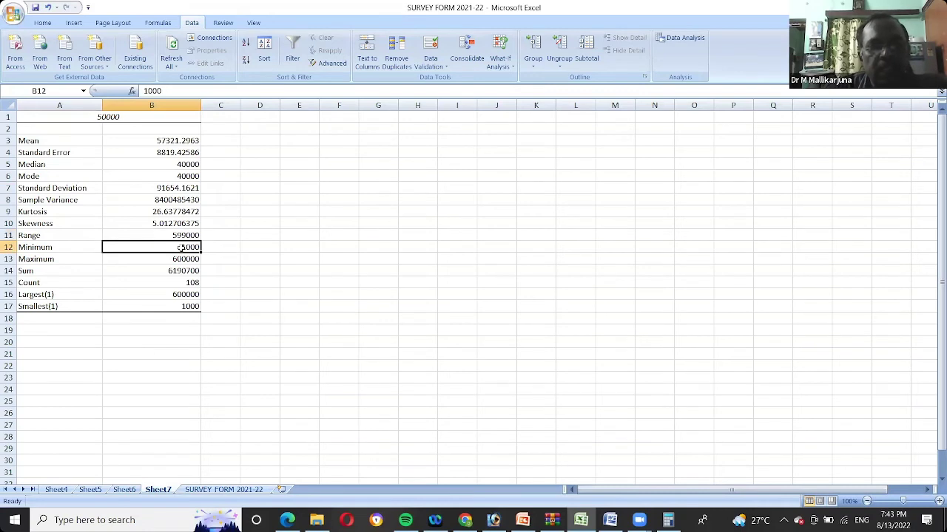
click(183, 237)
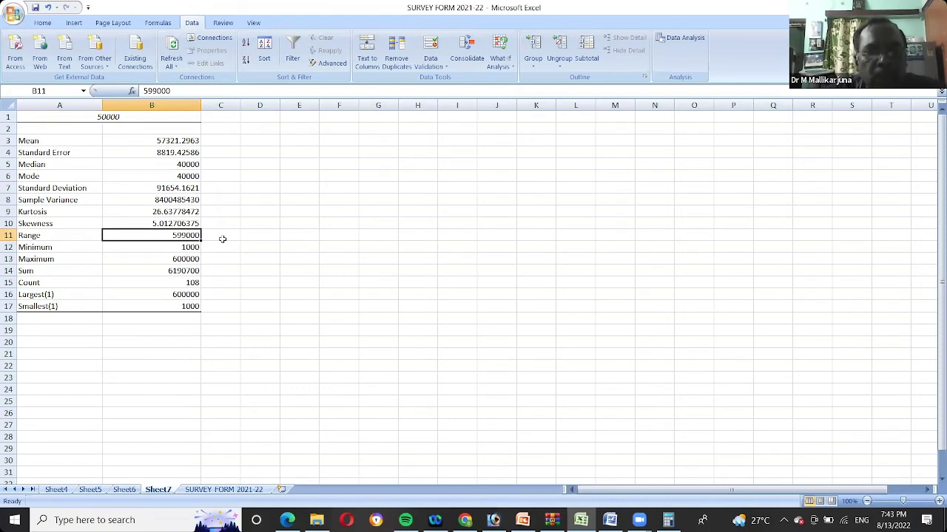
key(Down)
click(288, 258)
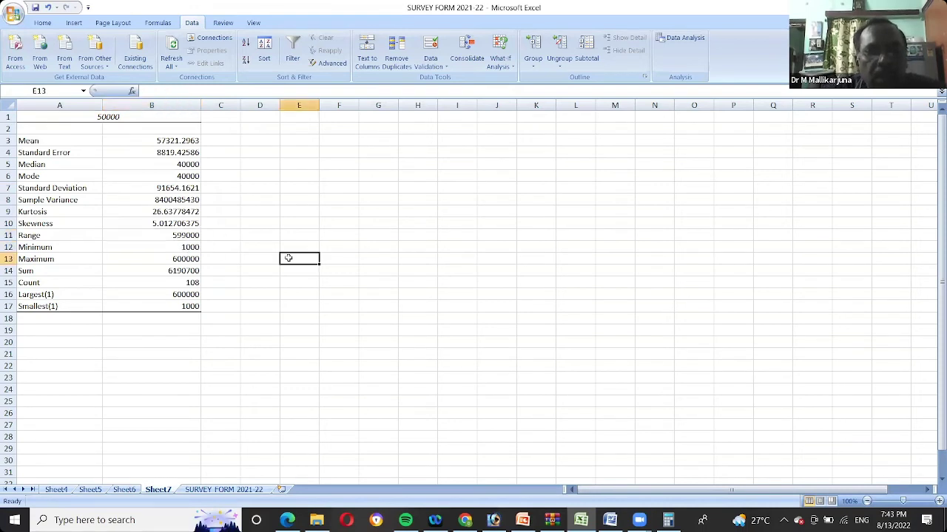
click(193, 250)
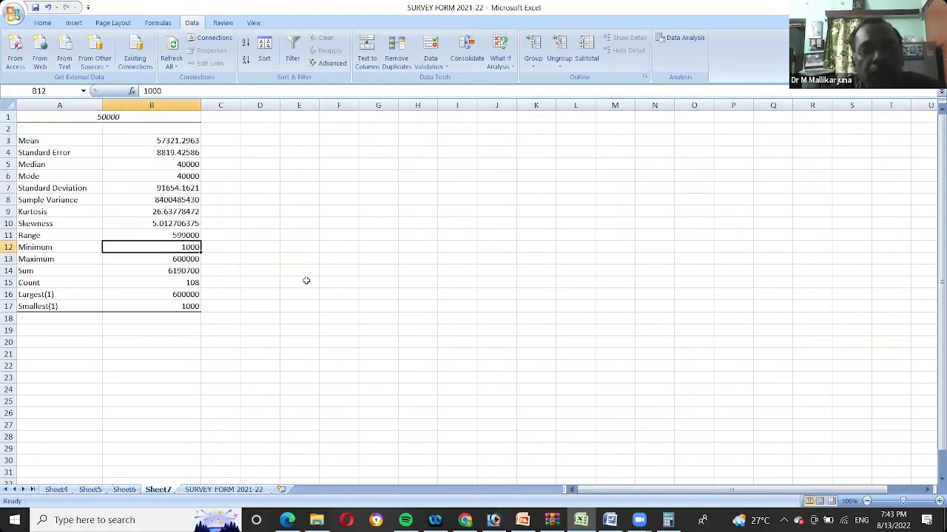
click(174, 262)
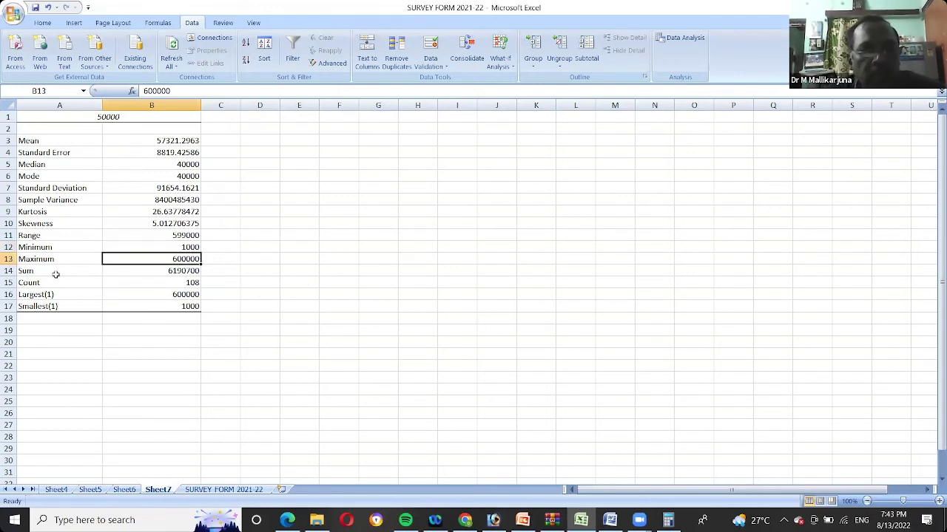
click(185, 274)
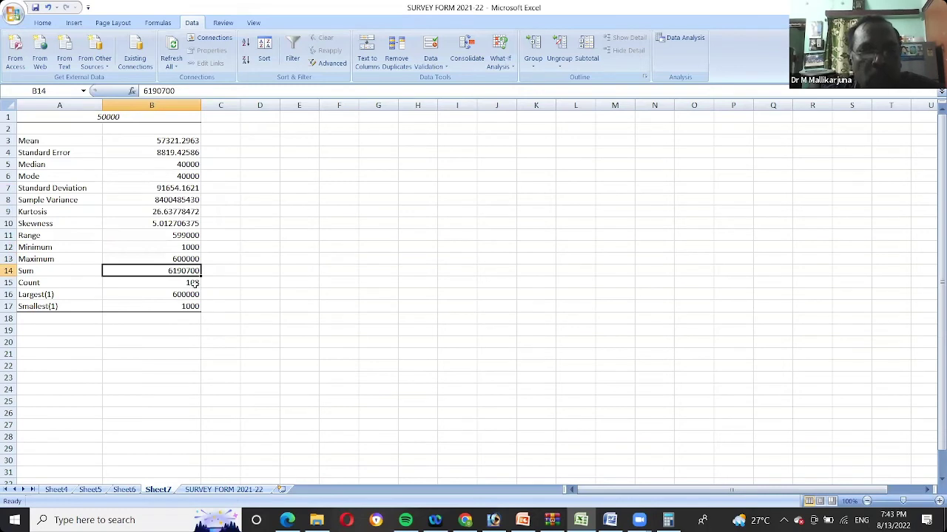
click(192, 282)
click(191, 294)
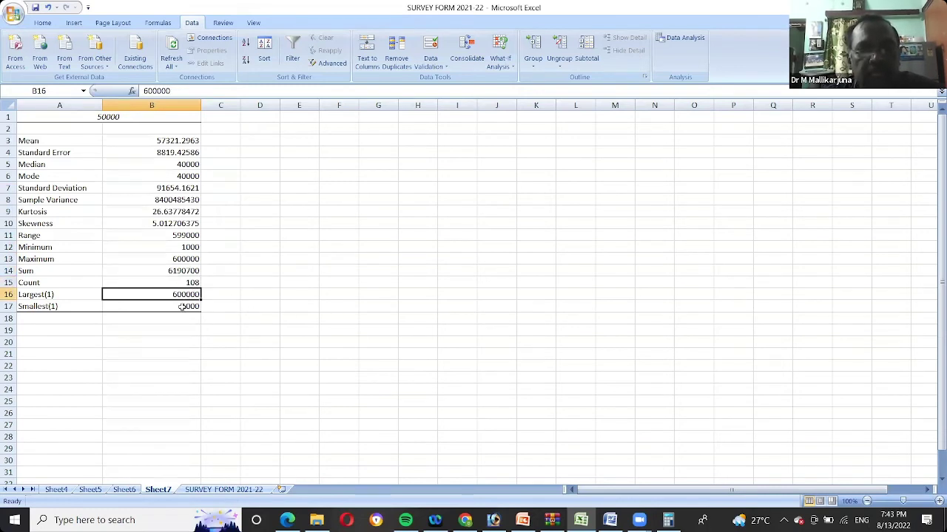
click(182, 306)
click(193, 341)
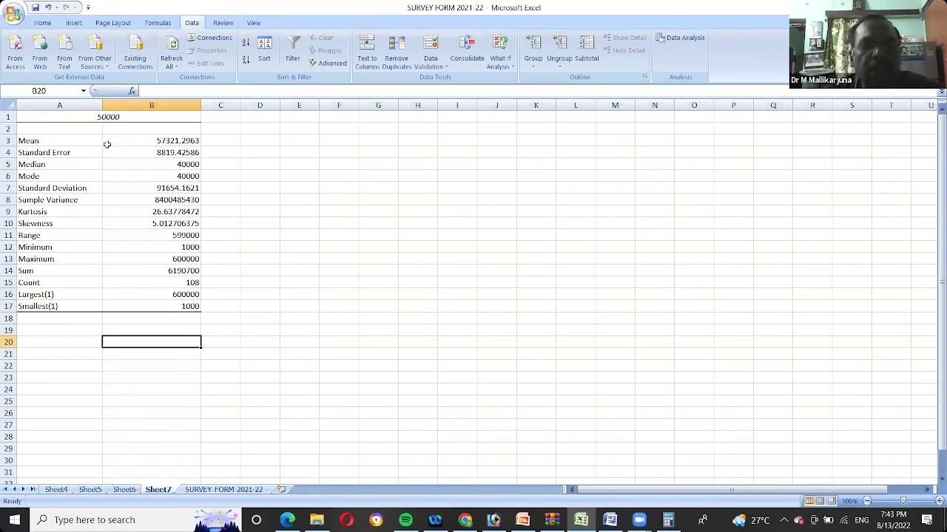
Step: Review the complete statistics table in A3:B17 with the empty cells beside it, and revisit the mean, median and mode labels
drag(175, 139, 181, 310)
drag(264, 350, 239, 340)
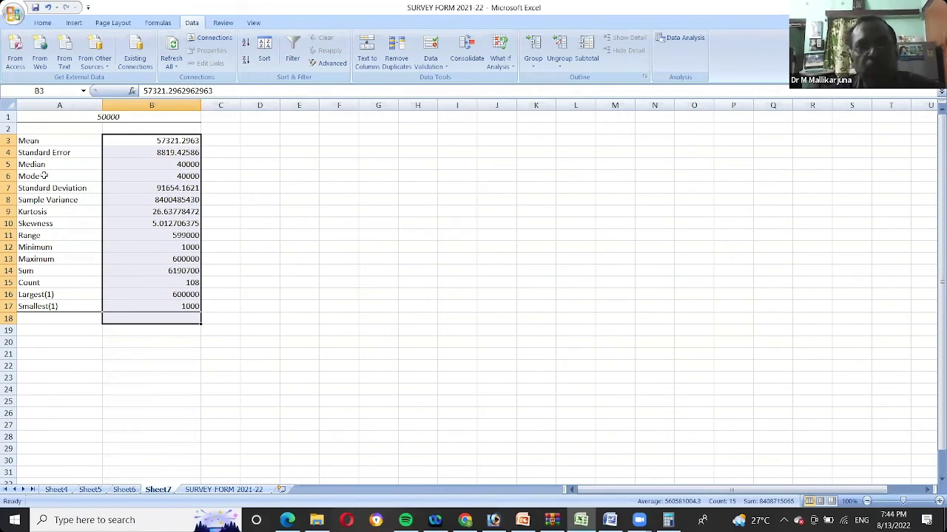
drag(38, 140, 145, 300)
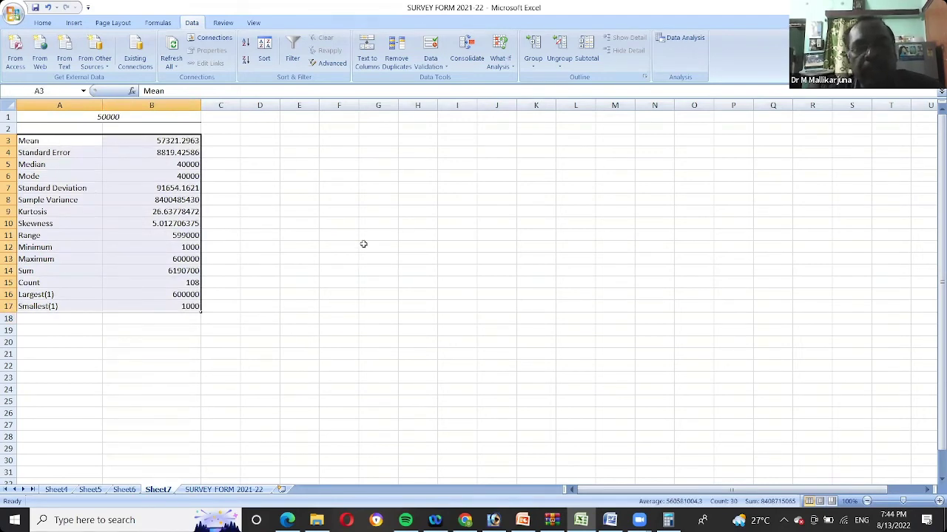
click(258, 163)
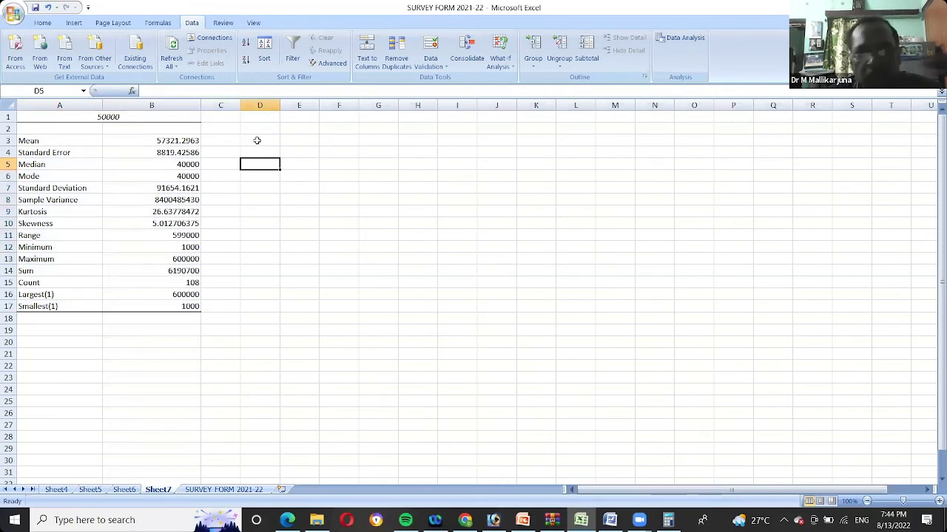
drag(222, 143, 254, 140)
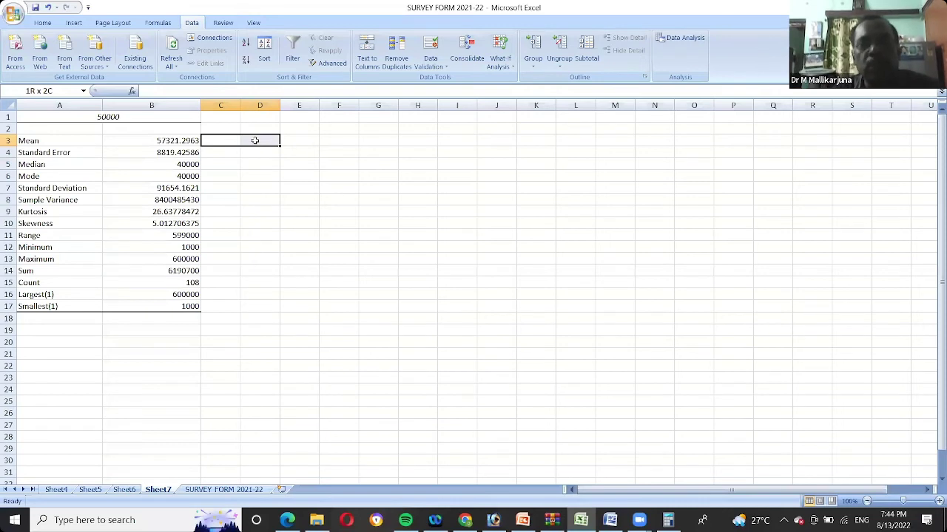
click(238, 267)
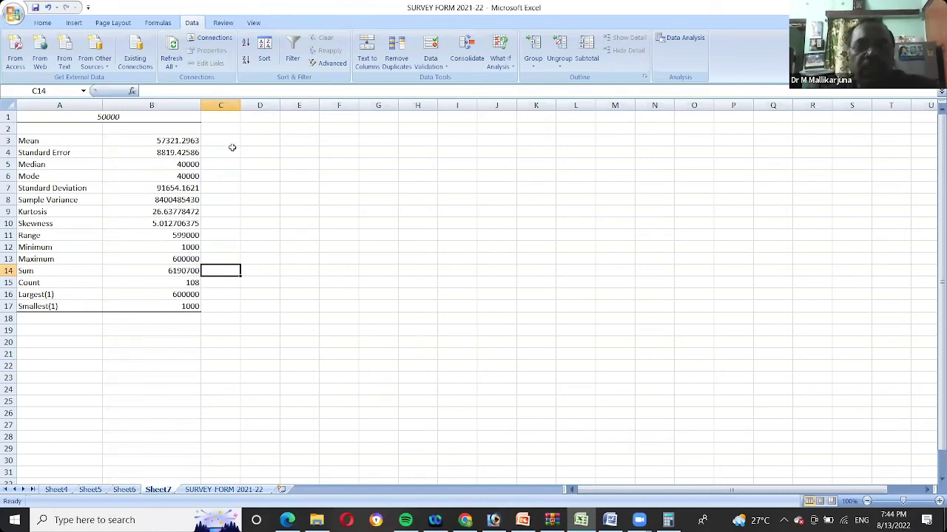
click(197, 409)
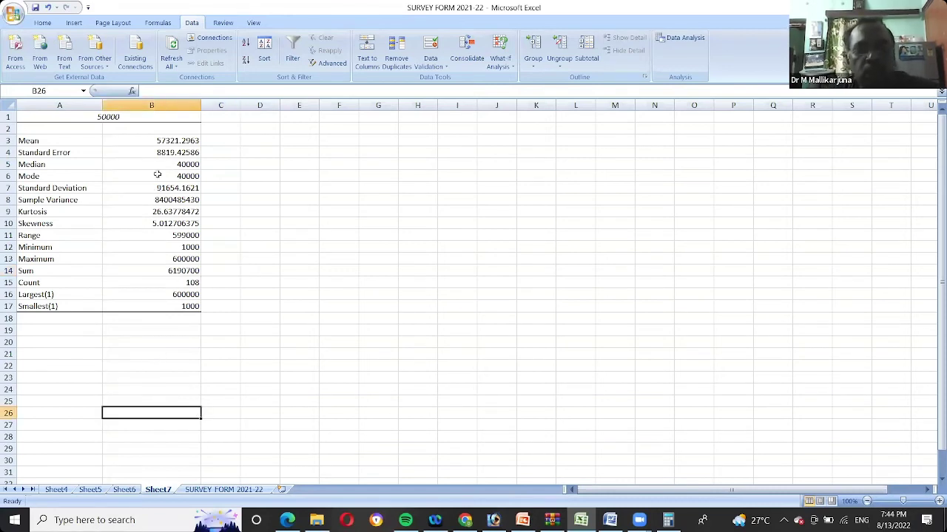
click(32, 141)
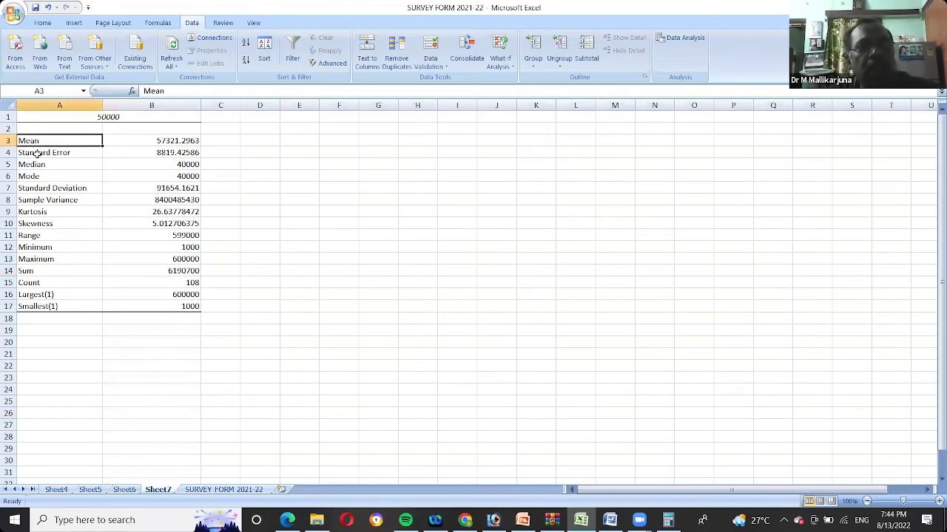
click(33, 163)
click(36, 176)
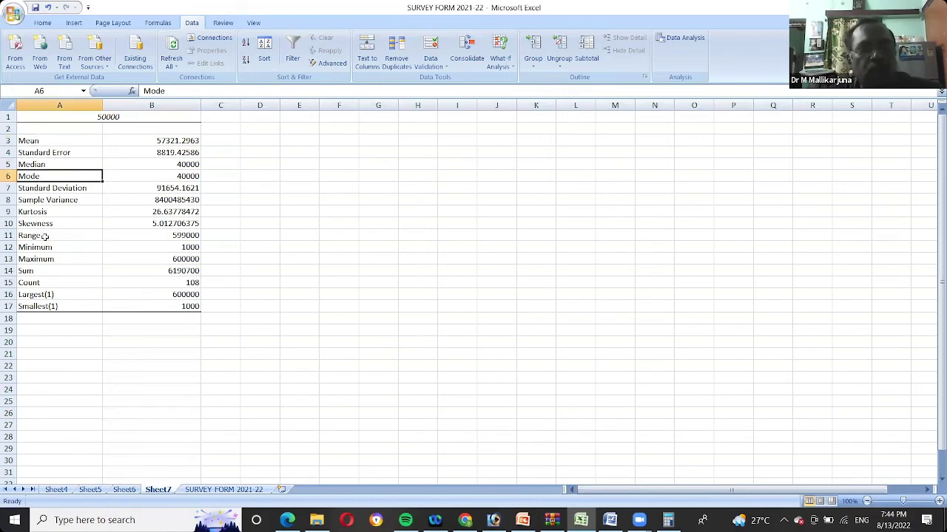
Step: Review the full list of statistical measure labels in column A, from Mean in A3 down to Smallest(1) in A17
drag(49, 142, 72, 298)
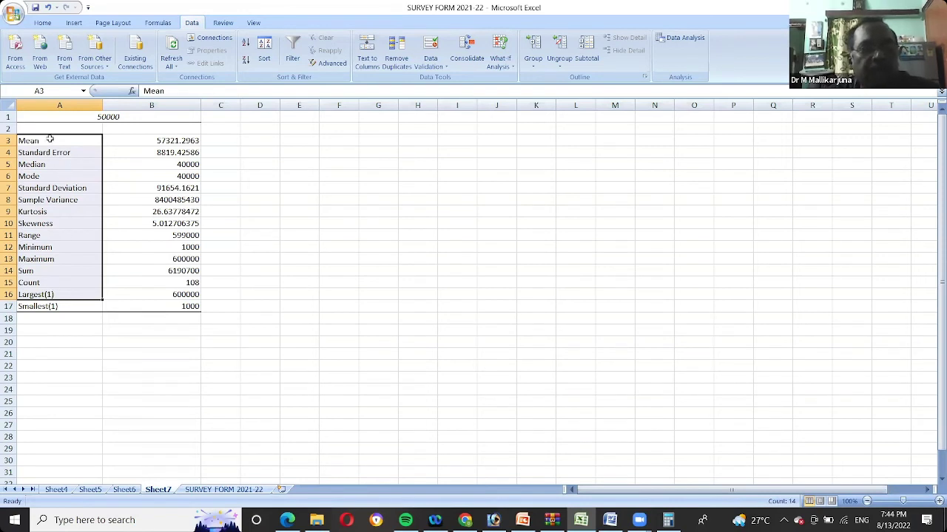
drag(49, 140, 47, 306)
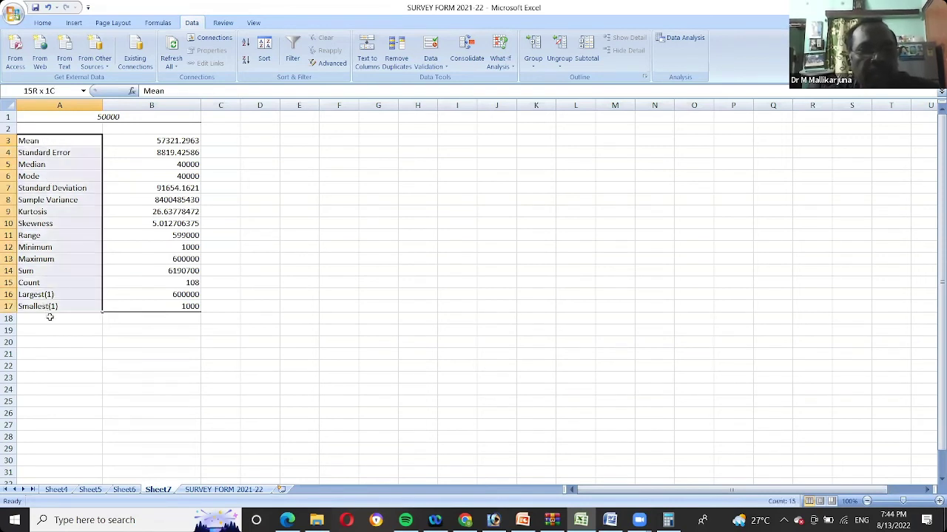
click(65, 368)
click(41, 138)
drag(41, 138, 45, 330)
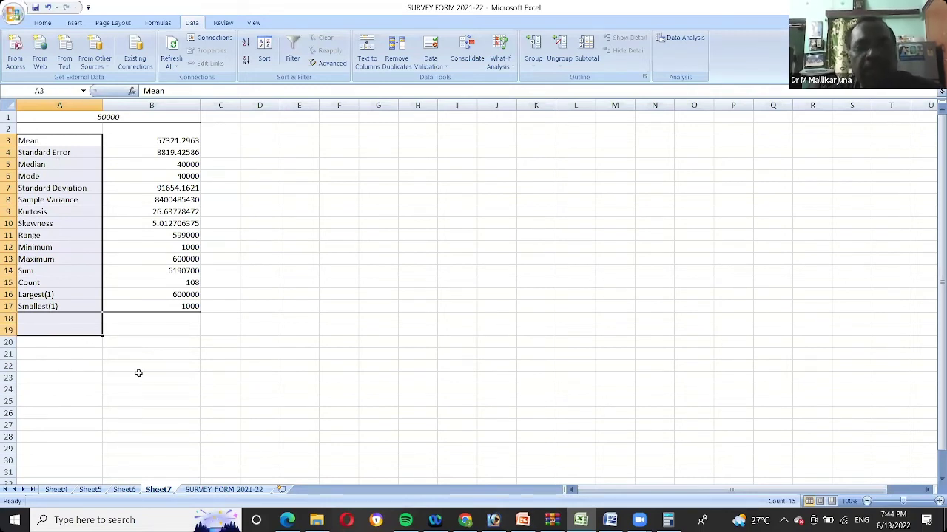
click(148, 377)
drag(37, 128, 49, 306)
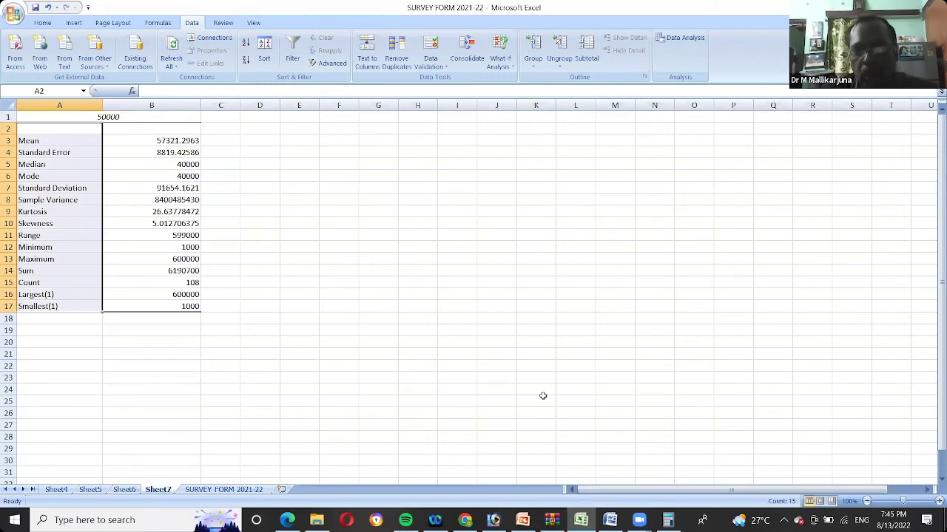
Step: Switch to the BUSINESS STATISTICS presentation in PowerPoint and show slide 15 on Karl Pearson's coefficient of correlation
click(494, 520)
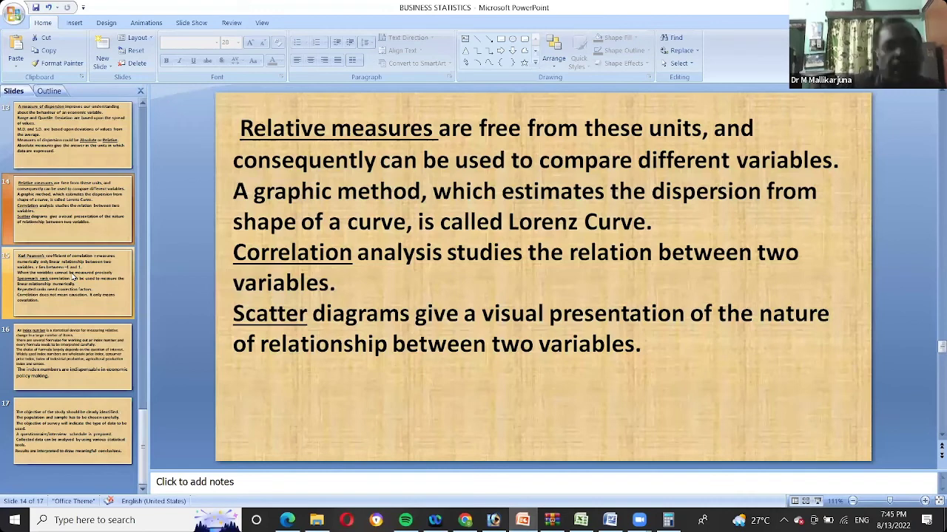
click(73, 273)
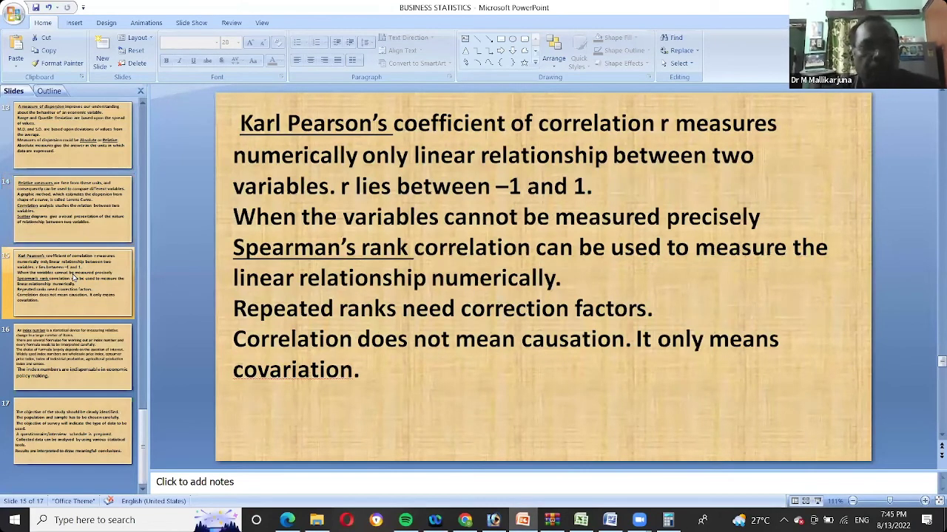